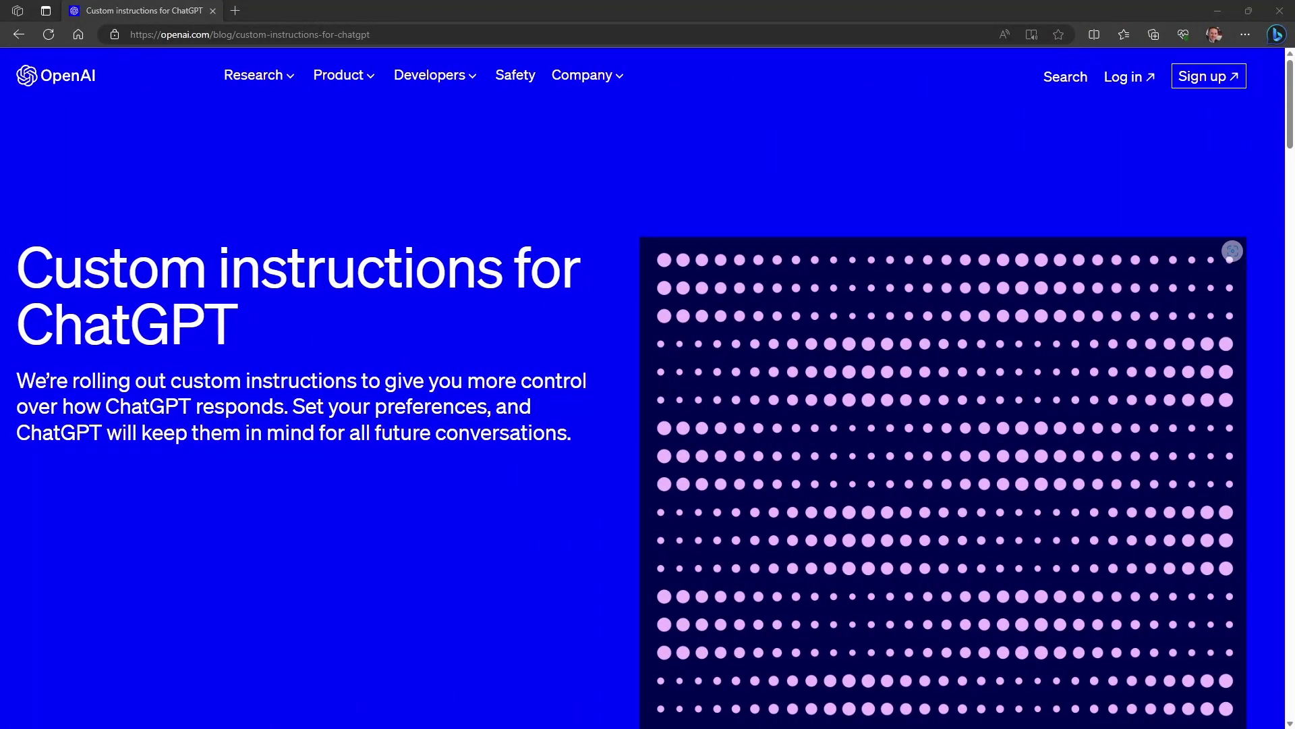
Turn off custom instructions in the Lesson plan example to reveal the plain numbered moon answer
{"action": "scroll", "coordinate": [1291, 128], "scroll_direction": "down", "scroll_amount": 1}
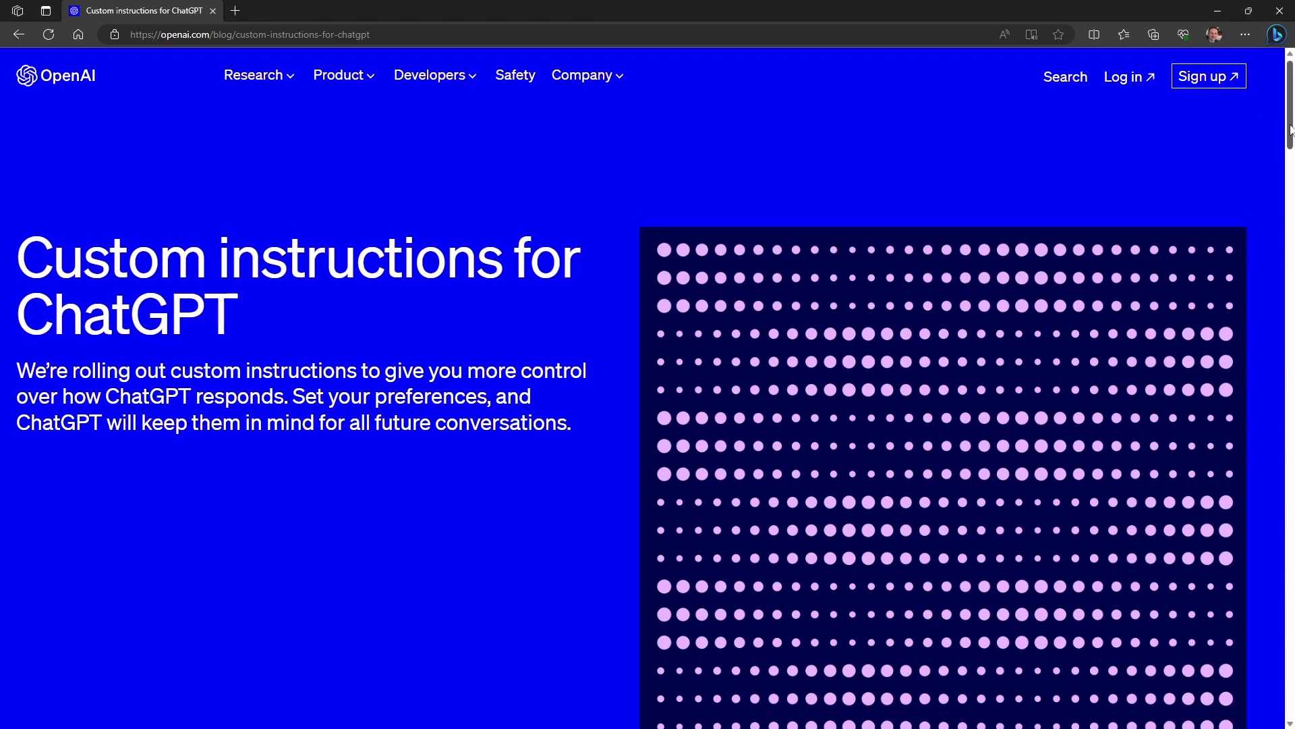
{"action": "scroll", "coordinate": [1291, 128], "scroll_direction": "down", "scroll_amount": 10}
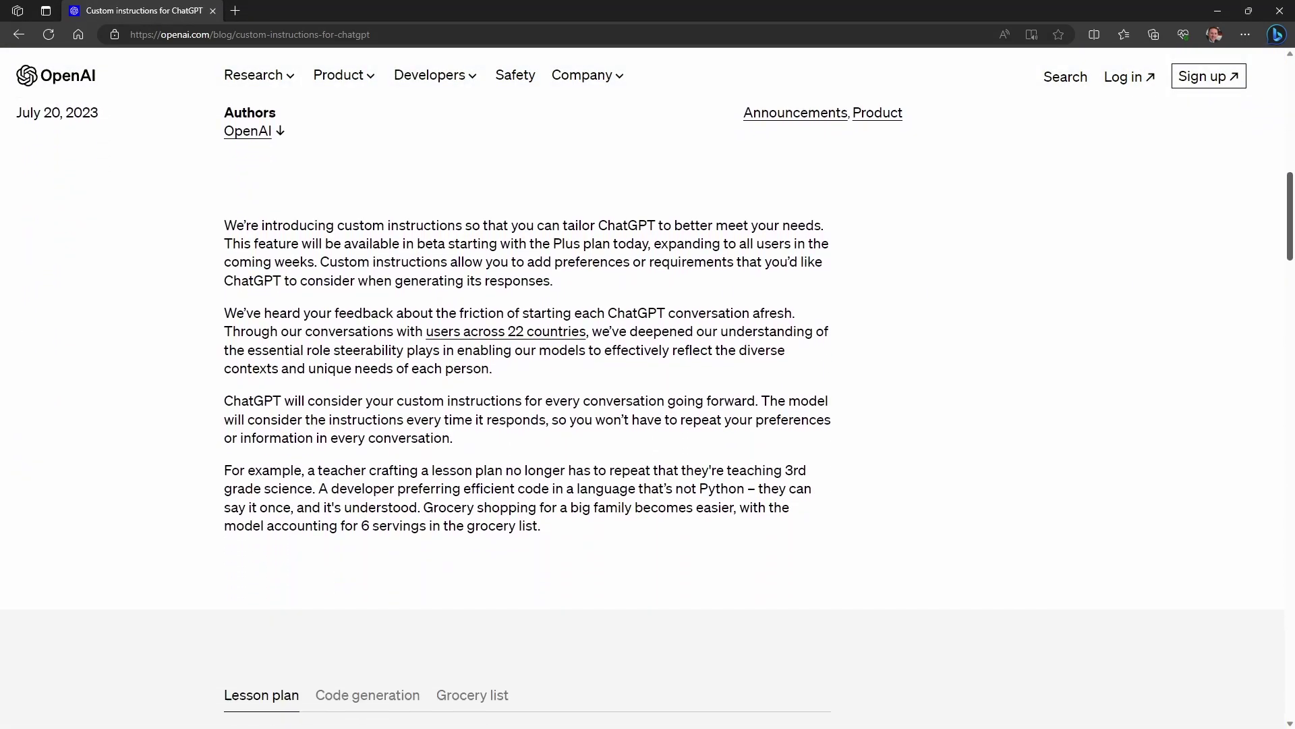
{"action": "scroll", "coordinate": [647, 404], "scroll_direction": "down", "scroll_amount": 8}
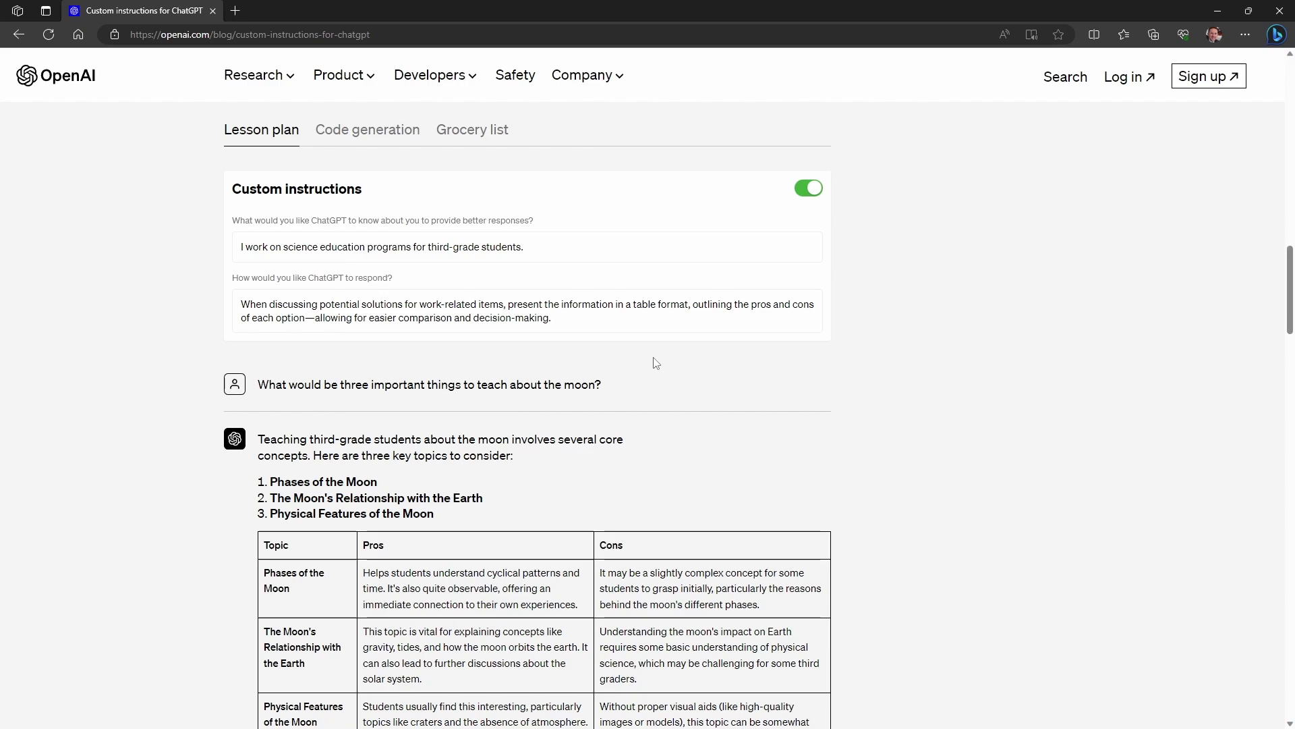
{"action": "scroll", "coordinate": [668, 361], "scroll_direction": "down", "scroll_amount": 2}
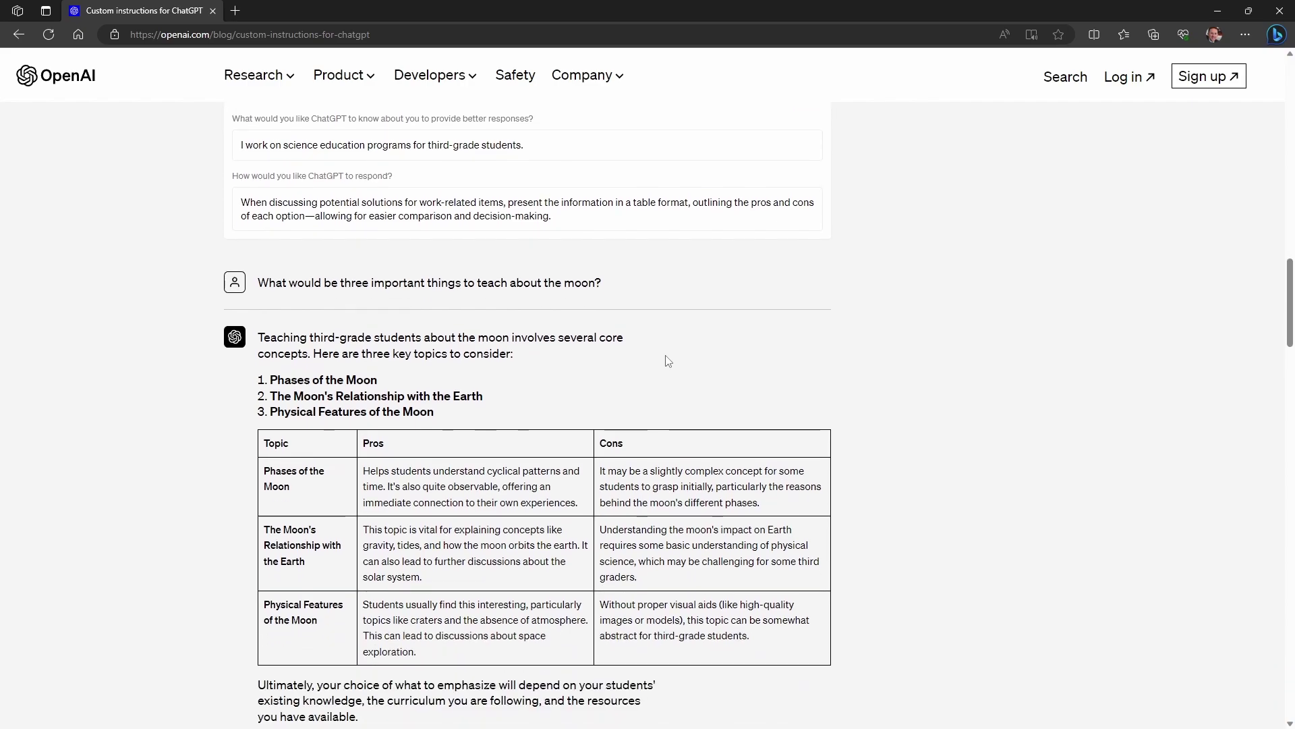
{"action": "scroll", "coordinate": [667, 358], "scroll_direction": "down", "scroll_amount": 2}
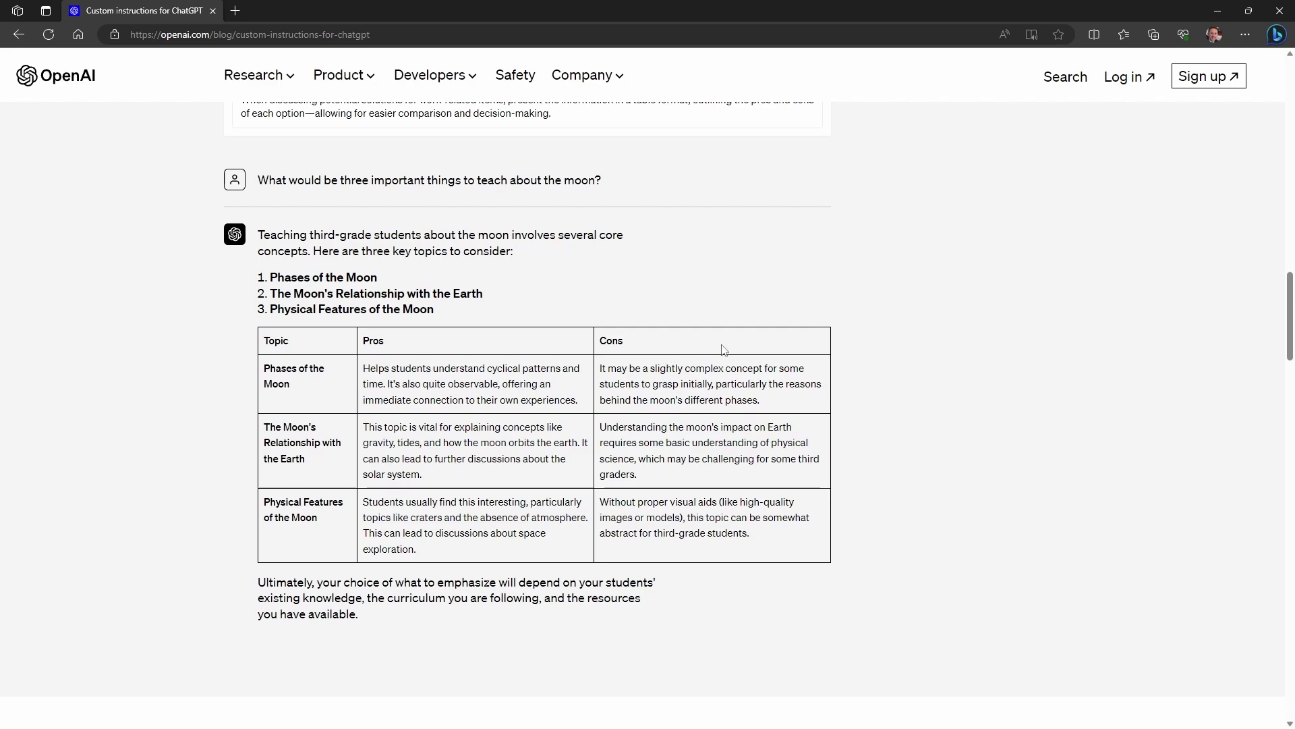
{"action": "scroll", "coordinate": [723, 349], "scroll_direction": "up", "scroll_amount": 4}
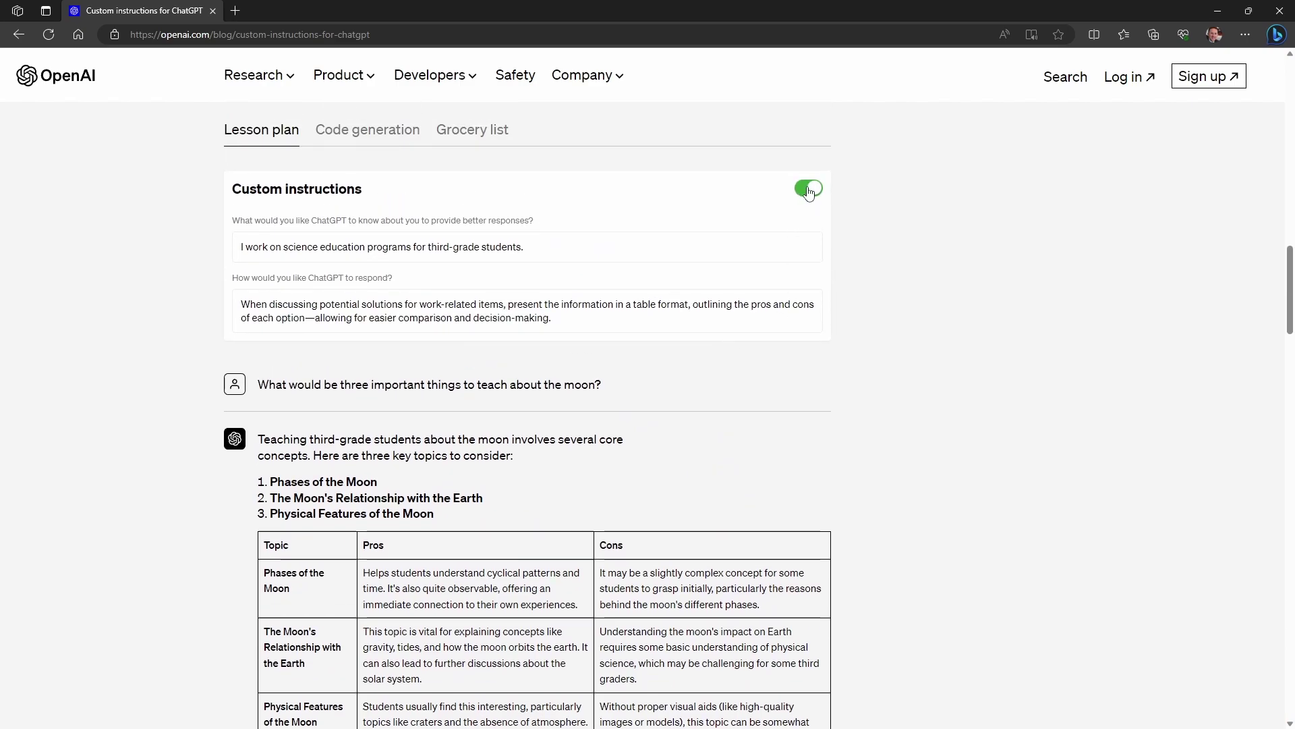
{"action": "left_click", "coordinate": [808, 190]}
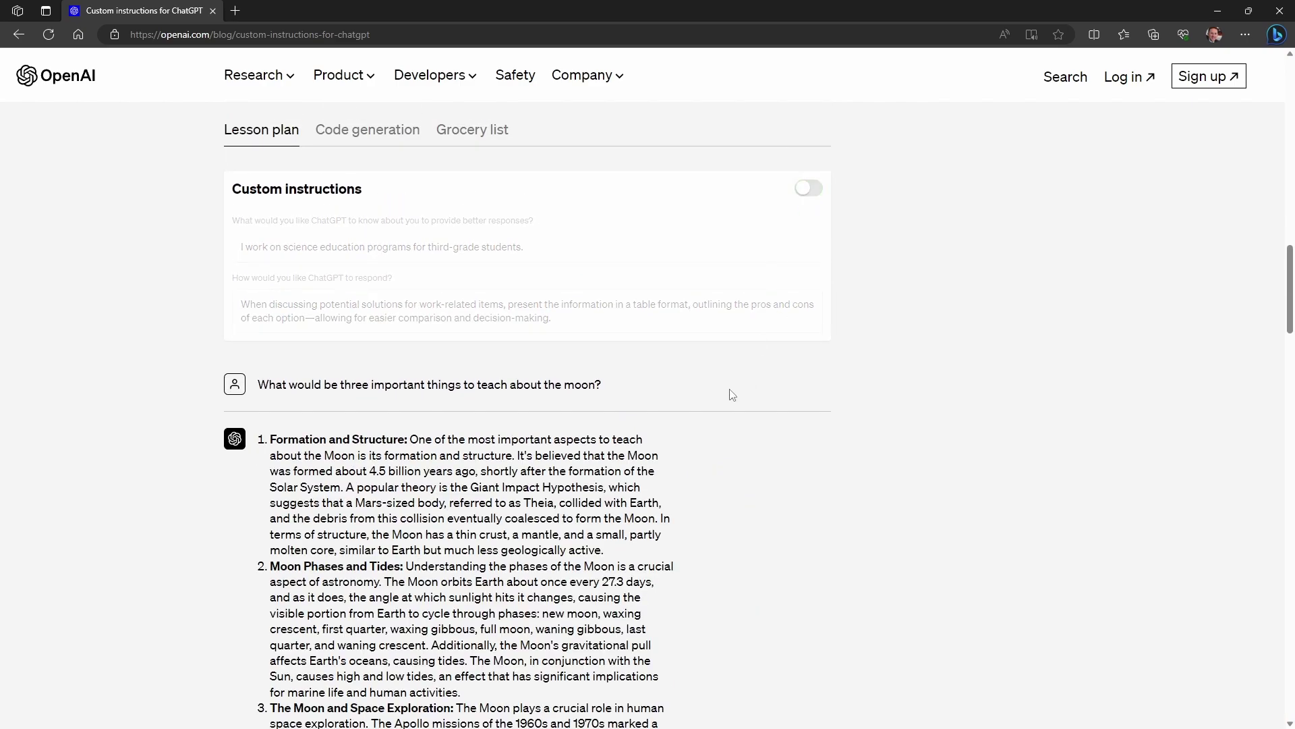
{"action": "scroll", "coordinate": [738, 393], "scroll_direction": "down", "scroll_amount": 3}
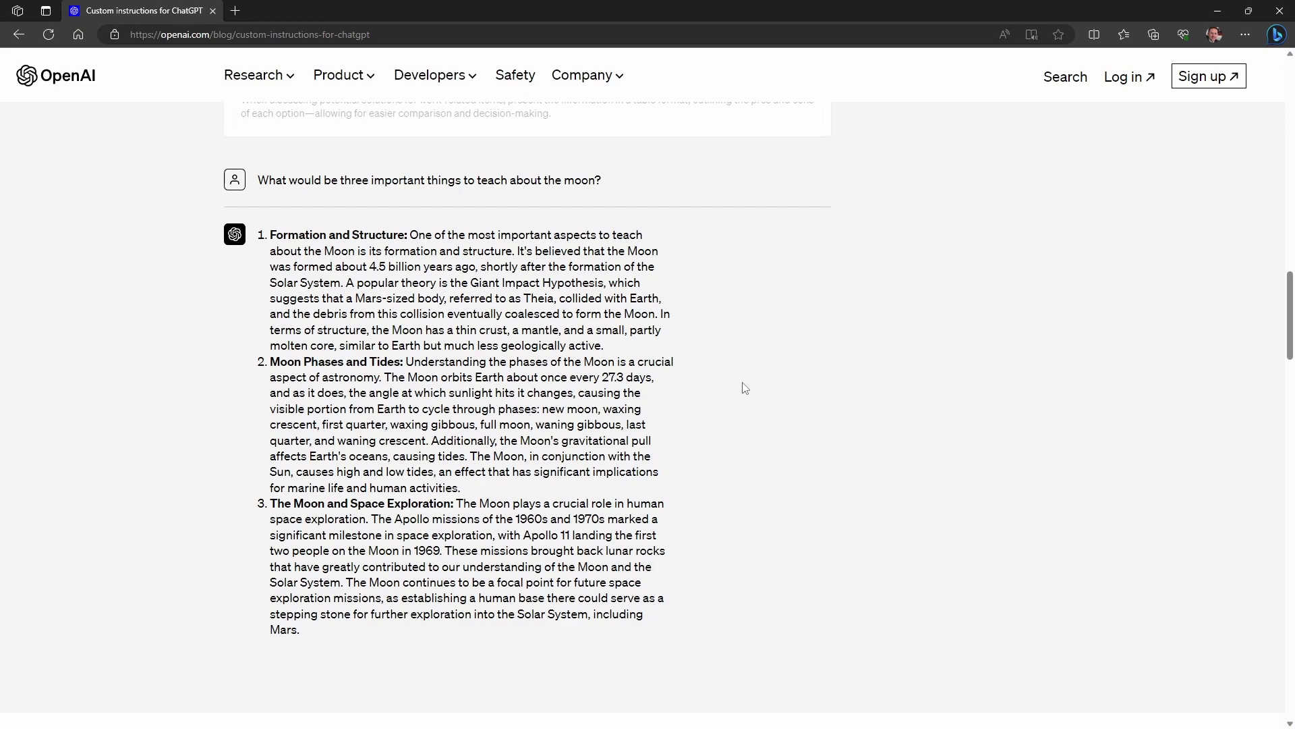
{"action": "scroll", "coordinate": [742, 385], "scroll_direction": "up", "scroll_amount": 5}
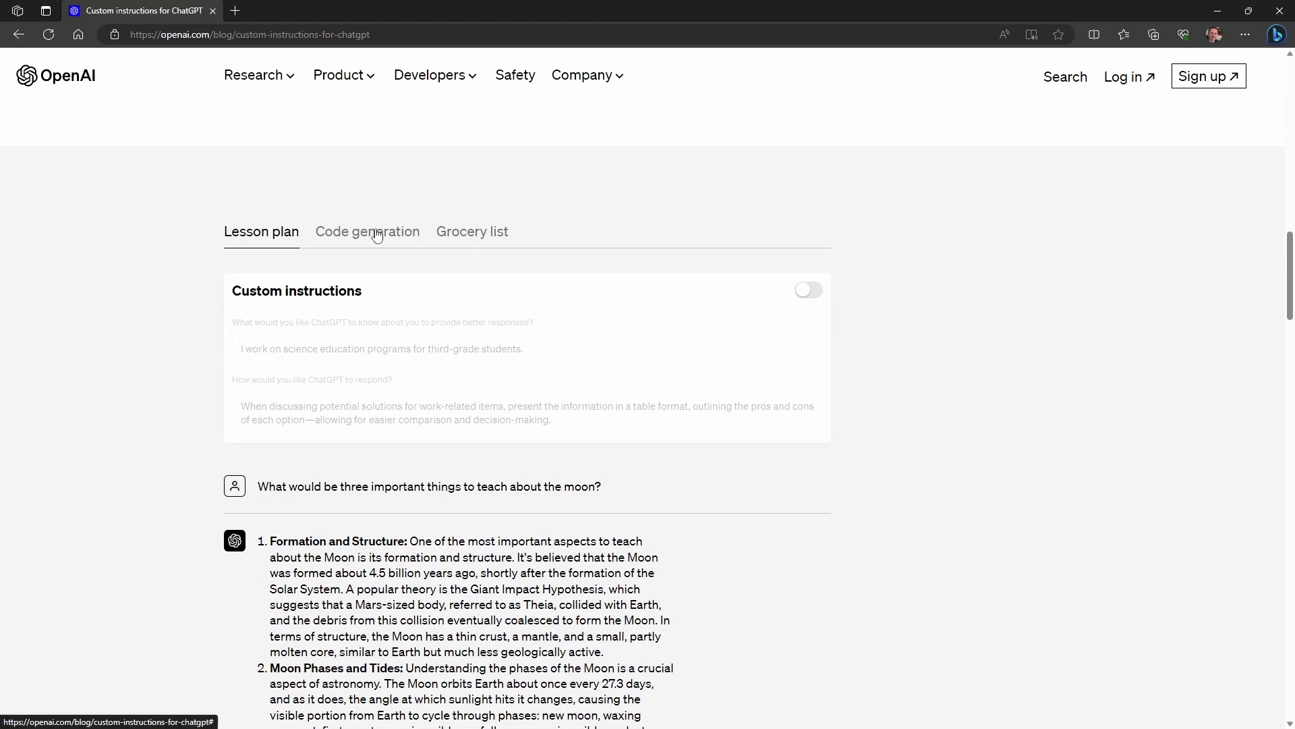
Compare the Code generation example with custom instructions off and back on
{"action": "left_click", "coordinate": [376, 234]}
{"action": "left_click", "coordinate": [809, 291]}
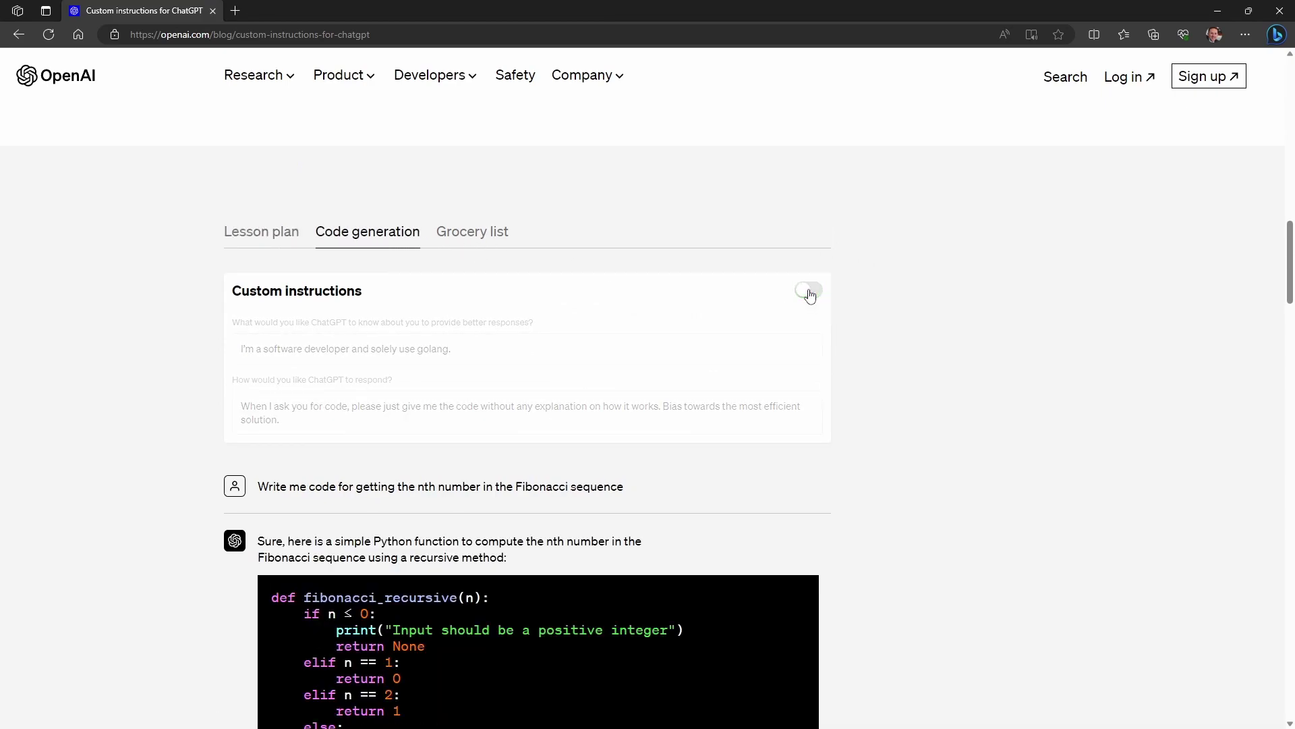
{"action": "left_click", "coordinate": [810, 291]}
Compare the Grocery list example with custom instructions off and back on
{"action": "left_click", "coordinate": [470, 234]}
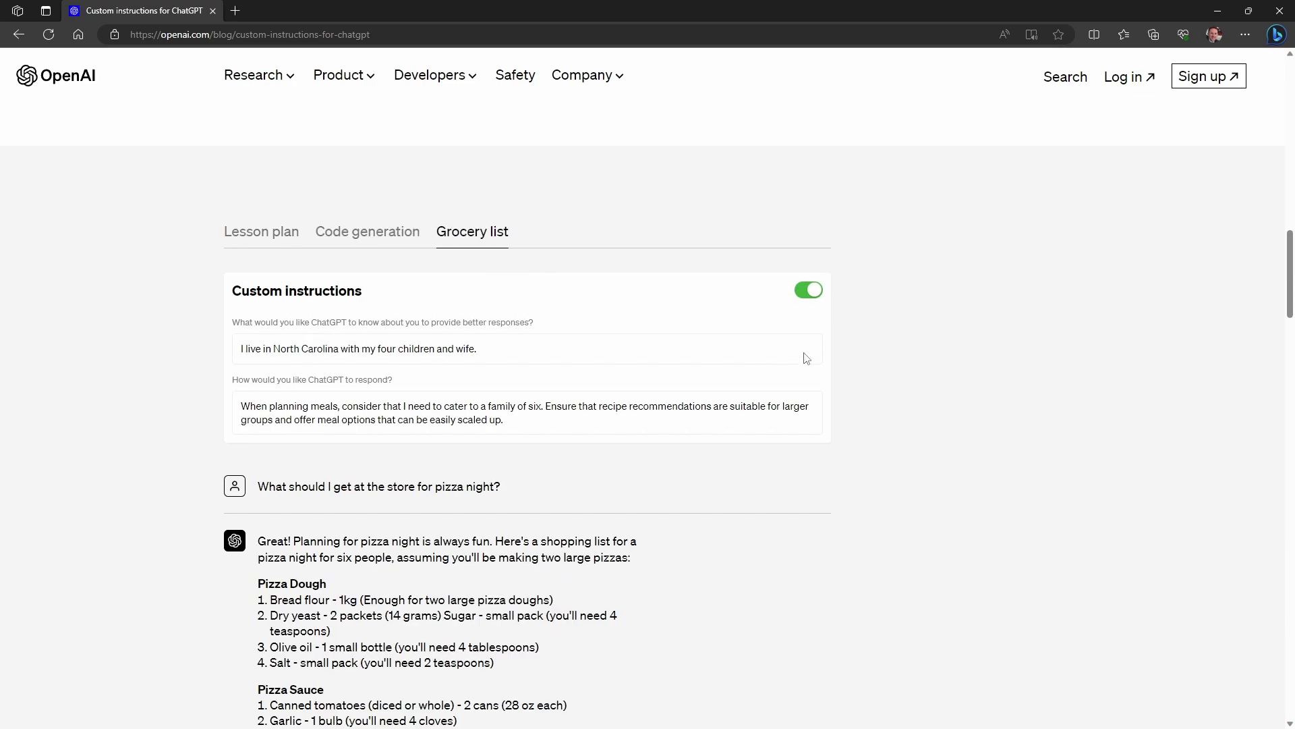
{"action": "left_click", "coordinate": [810, 292]}
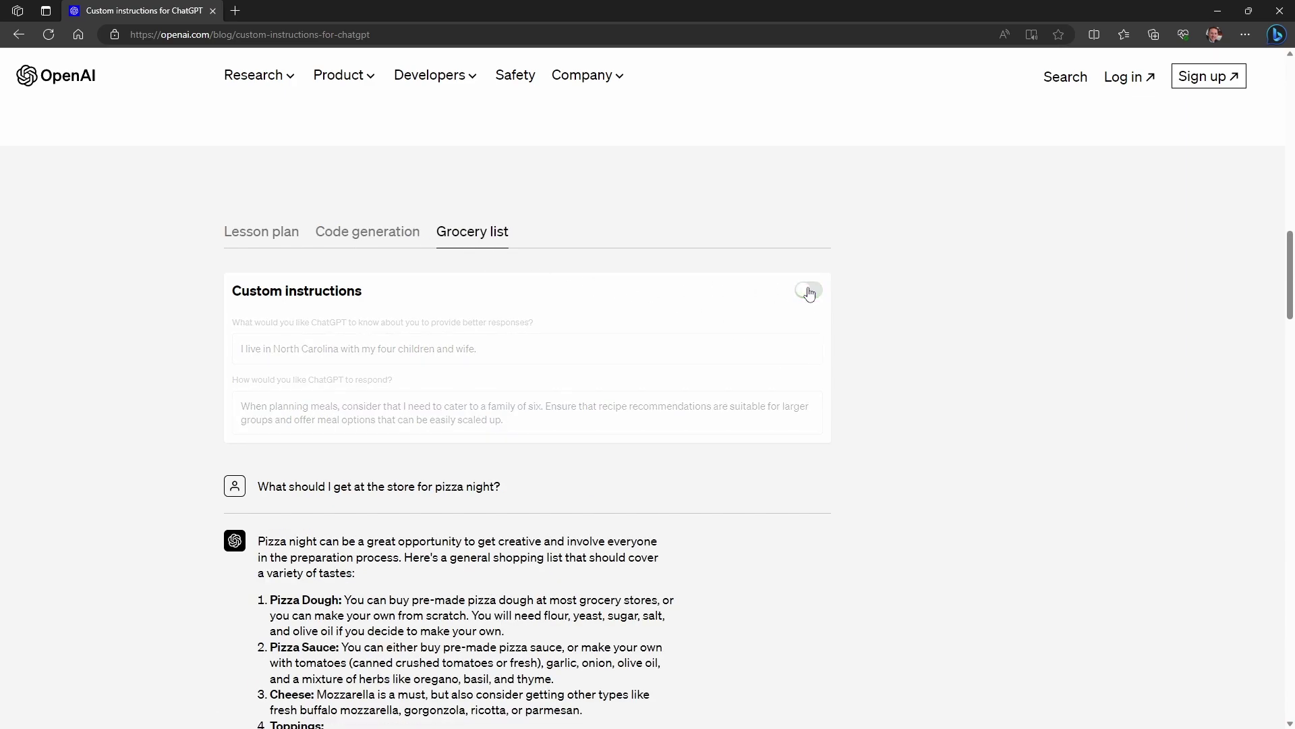
{"action": "left_click", "coordinate": [810, 291]}
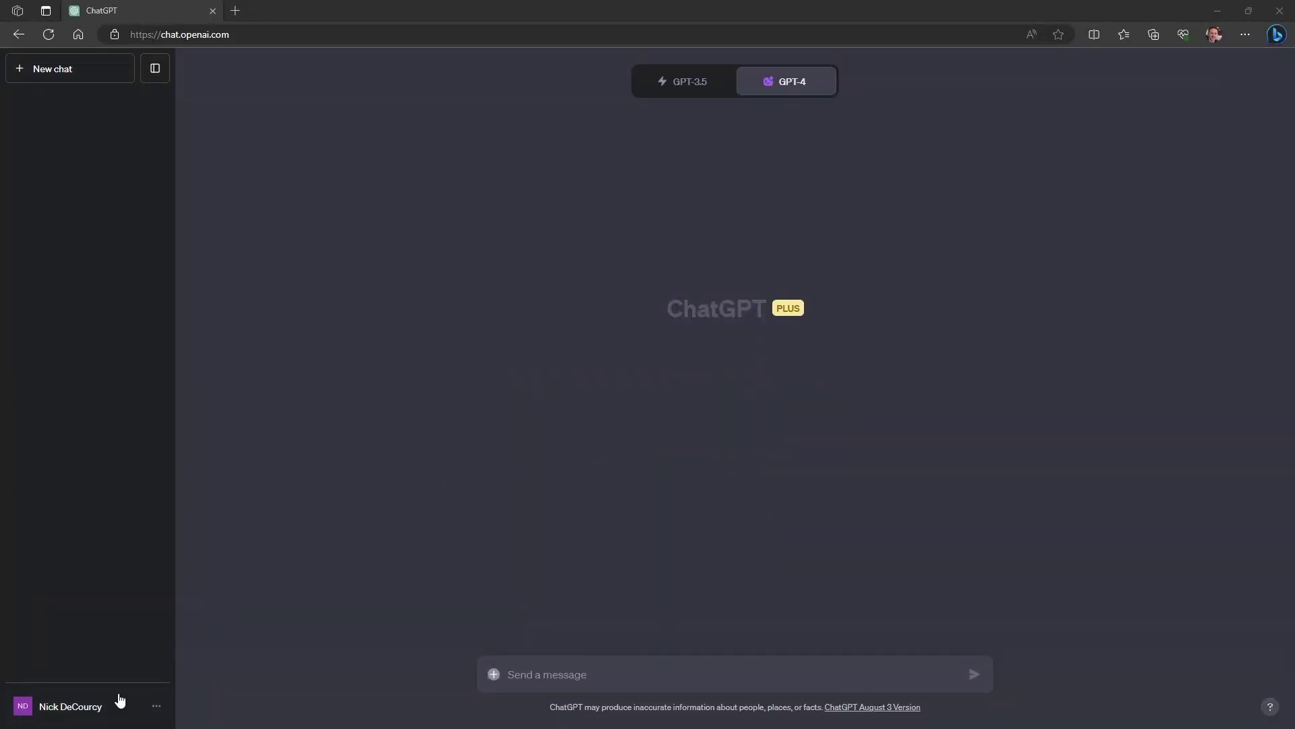
Save custom instructions: small-business tech consultant wanting precise, short, neutral table answers with options
{"action": "left_click", "coordinate": [157, 713]}
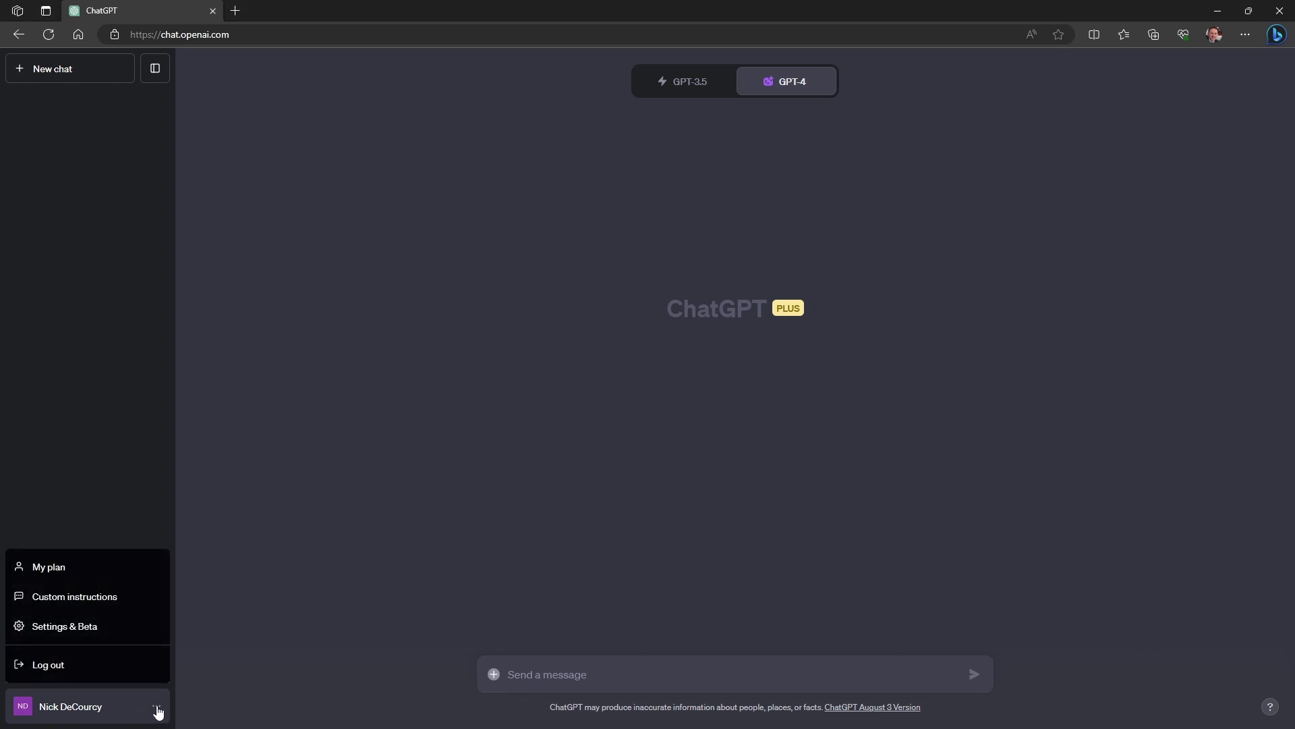
{"action": "left_click", "coordinate": [84, 599]}
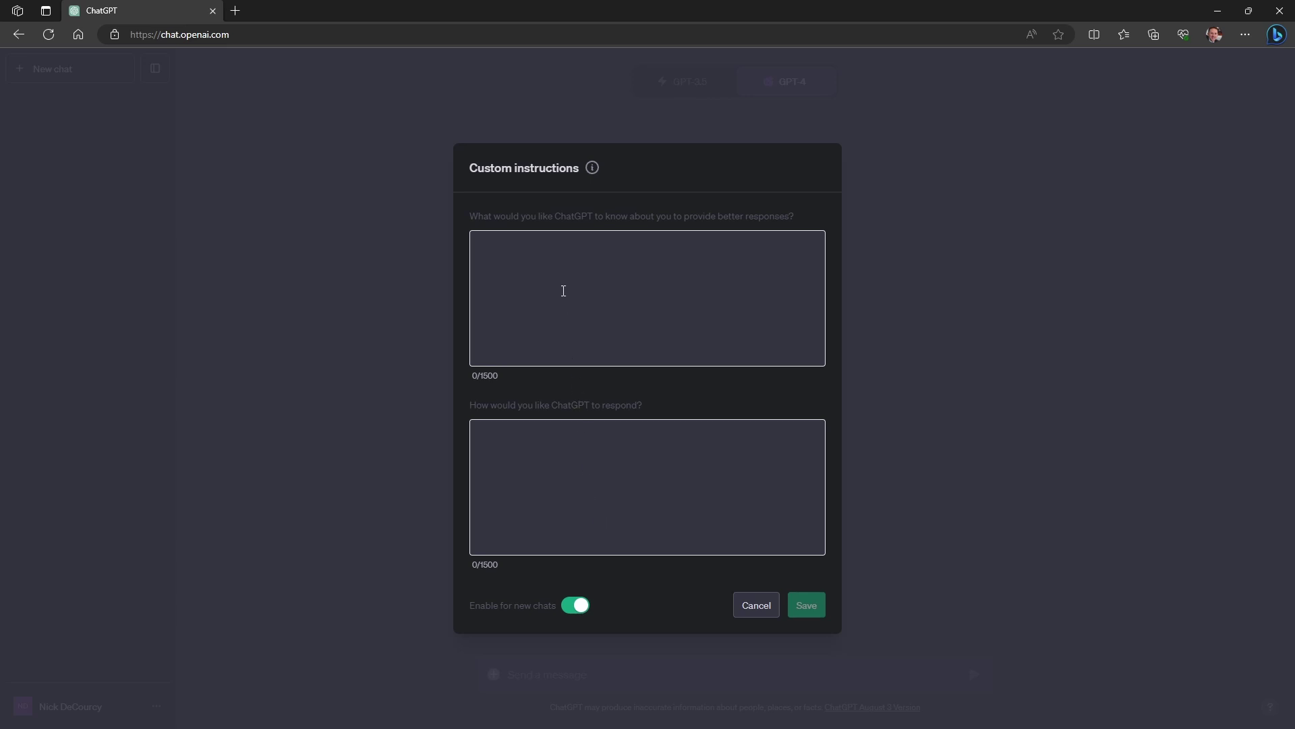
{"action": "left_click", "coordinate": [564, 291]}
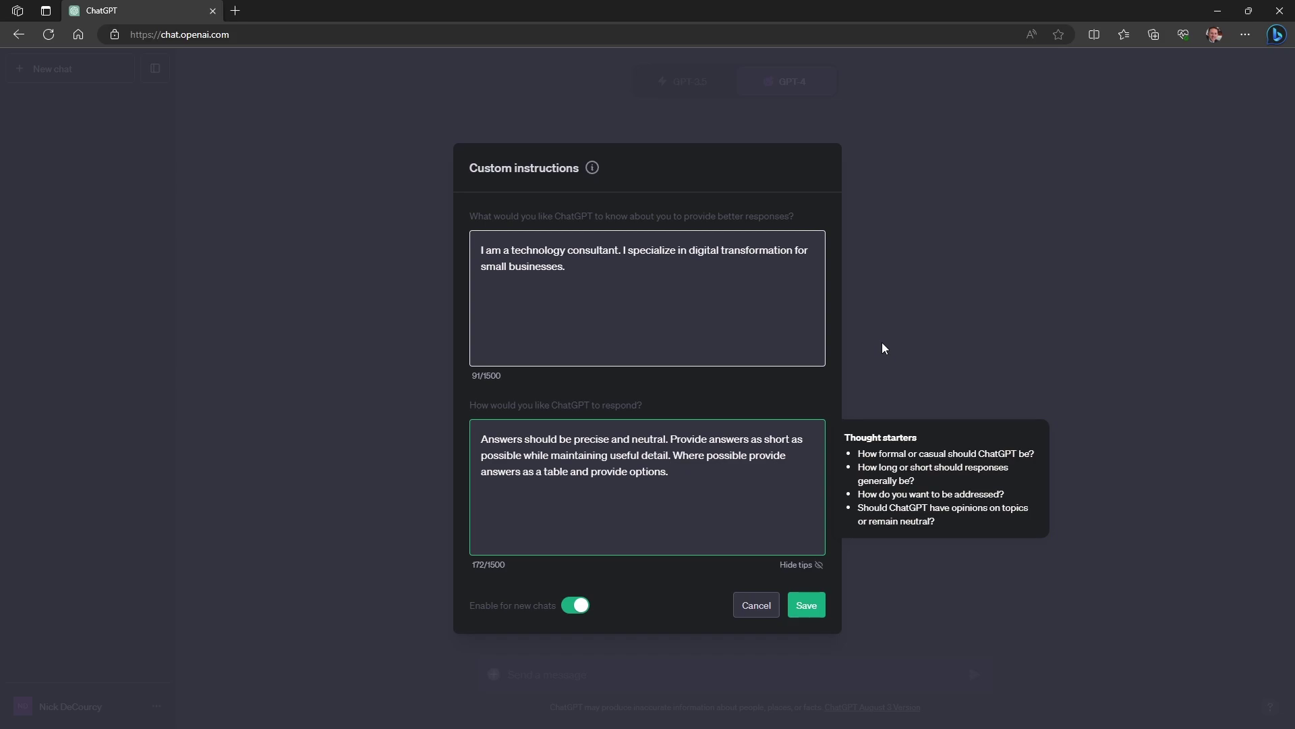
{"action": "left_click", "coordinate": [802, 609]}
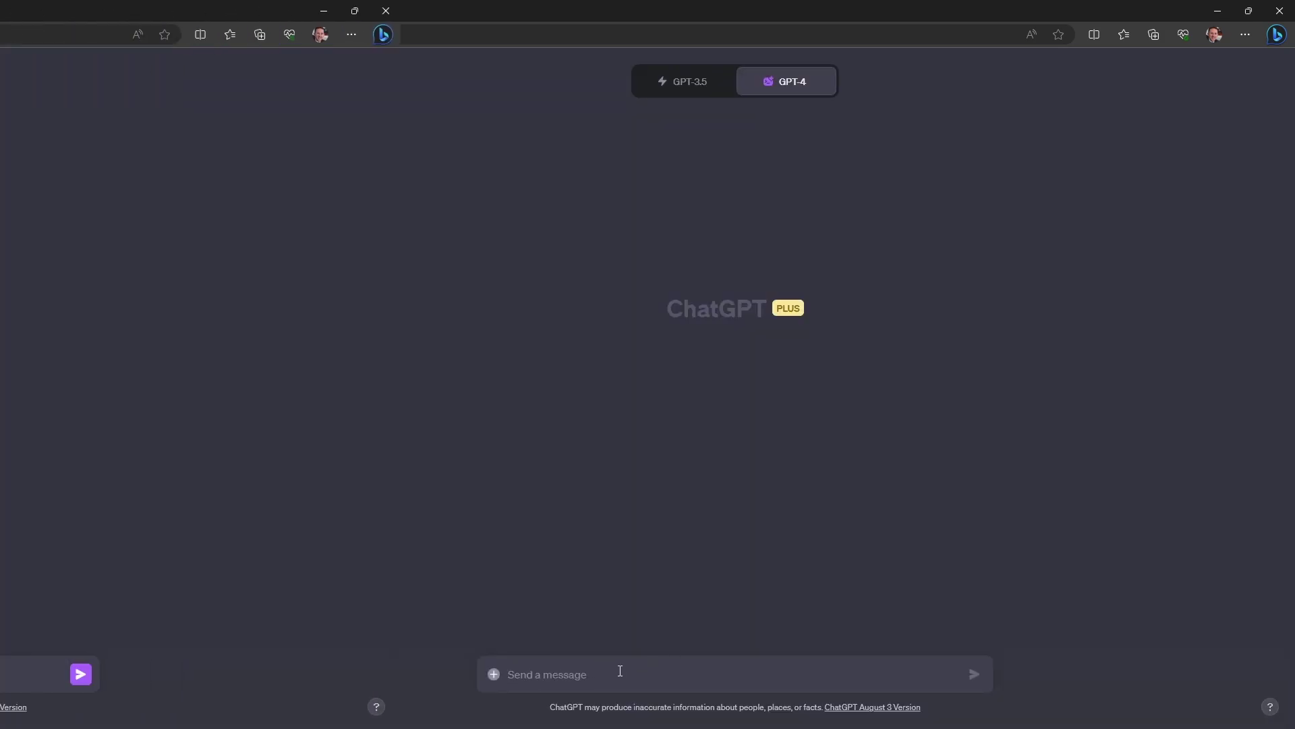
Ask 'Tell me about Microsoft 365' and get a concise component-and-description table
{"action": "type", "text": "Tell me about Microsoft 365"}
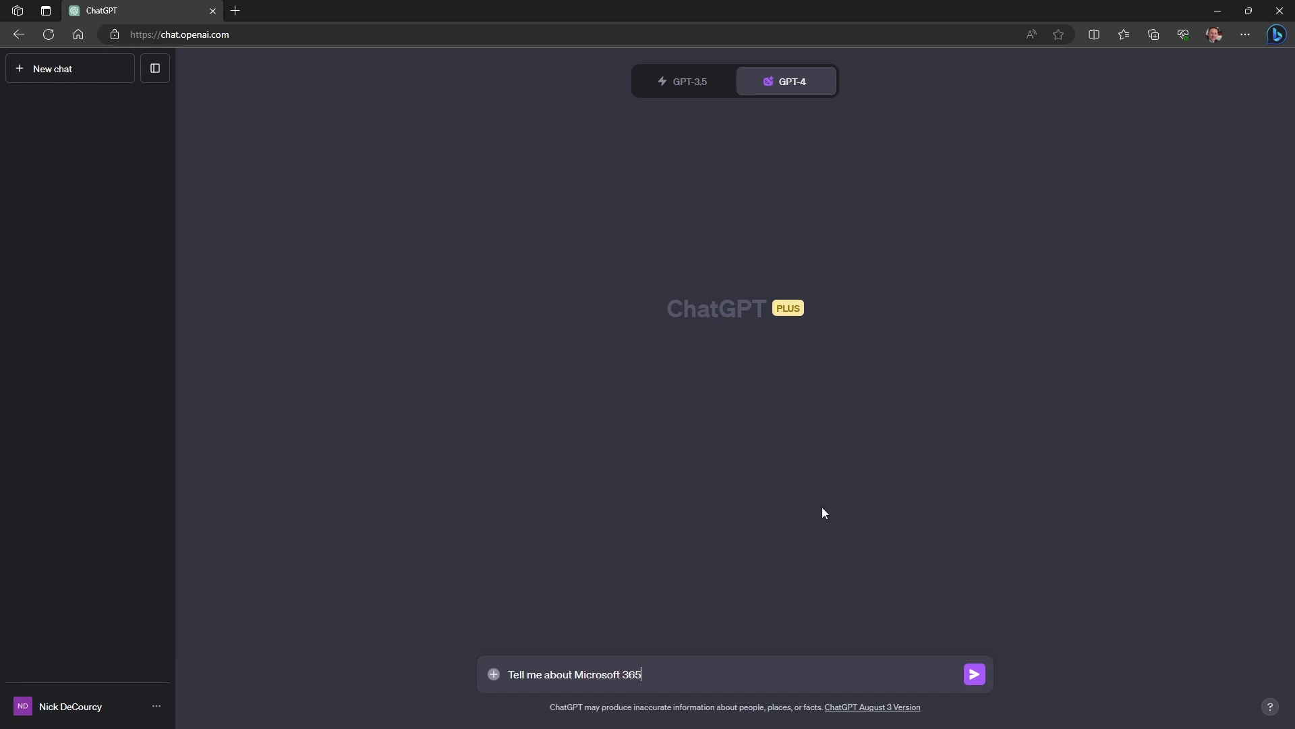
{"action": "key", "text": "Return"}
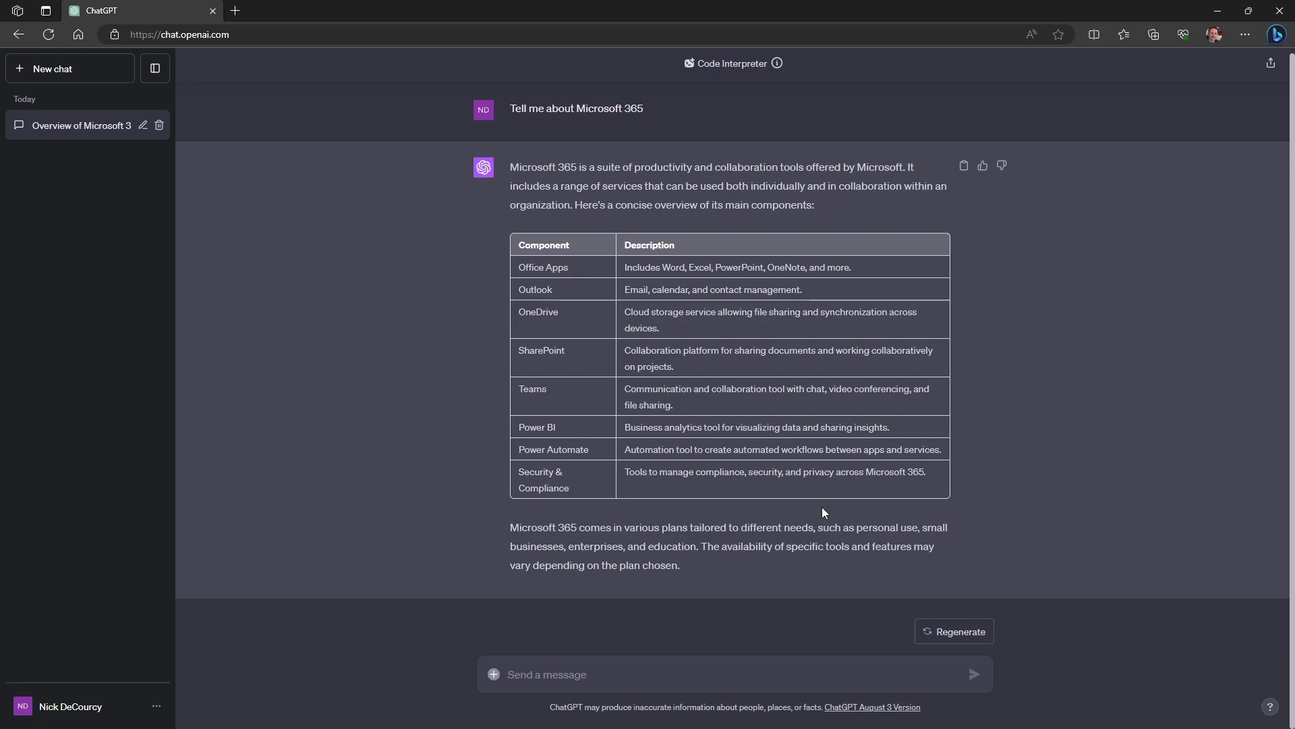
{"action": "left_click", "coordinate": [156, 715]}
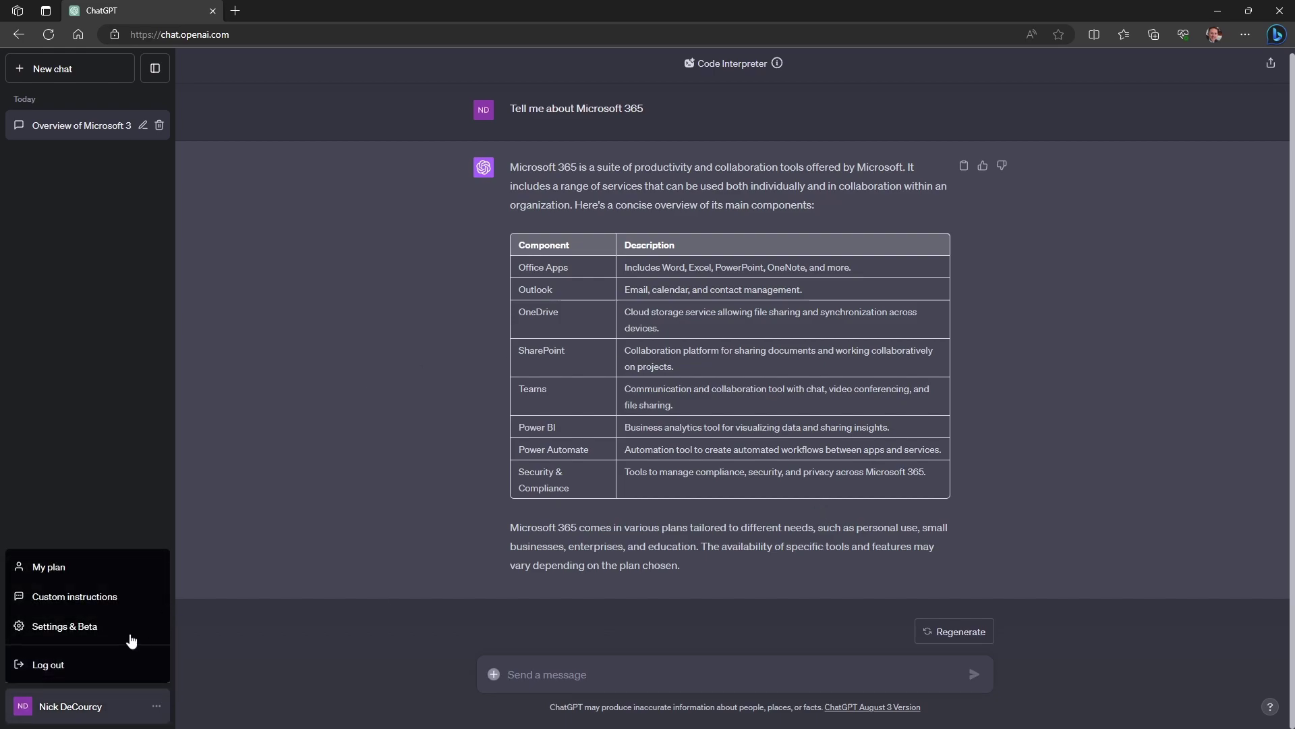
Switch off 'Enable for new chats' in custom instructions, save, and start a new chat
{"action": "left_click", "coordinate": [52, 596]}
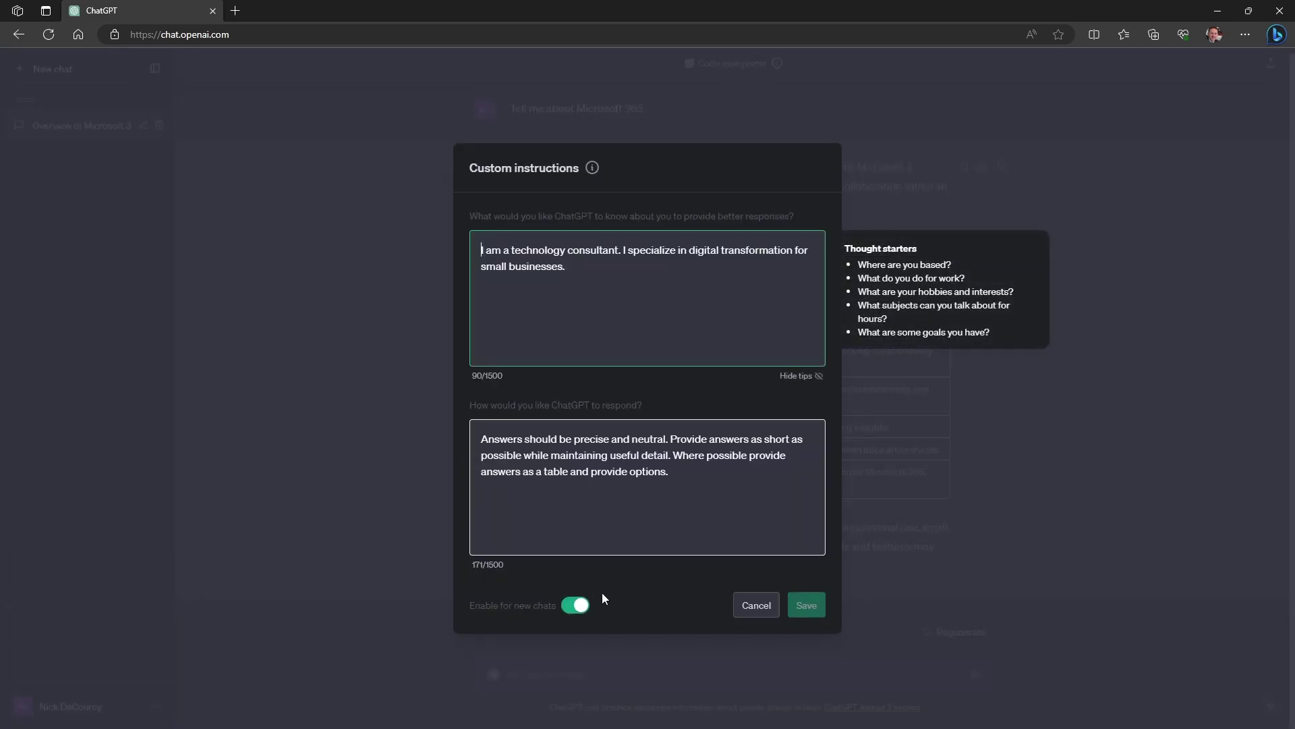
{"action": "left_click", "coordinate": [575, 605]}
{"action": "left_click", "coordinate": [806, 605]}
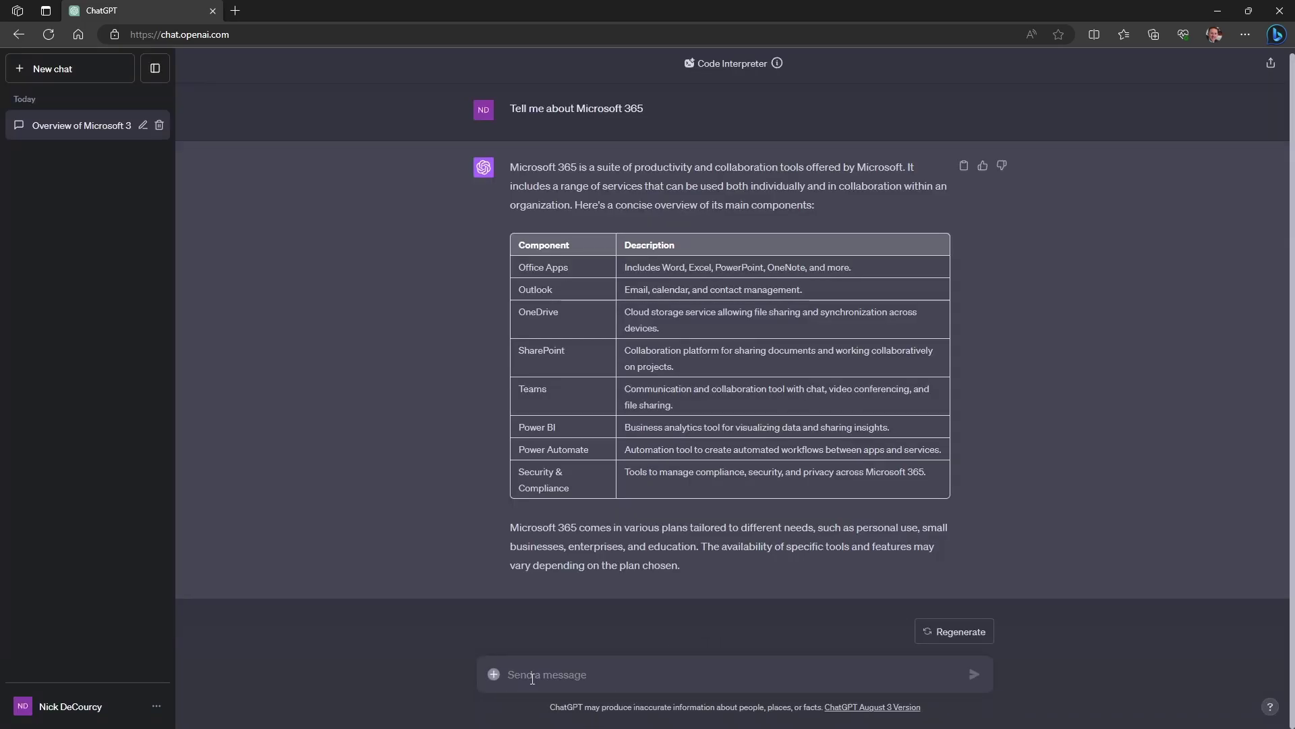
{"action": "left_click", "coordinate": [77, 71]}
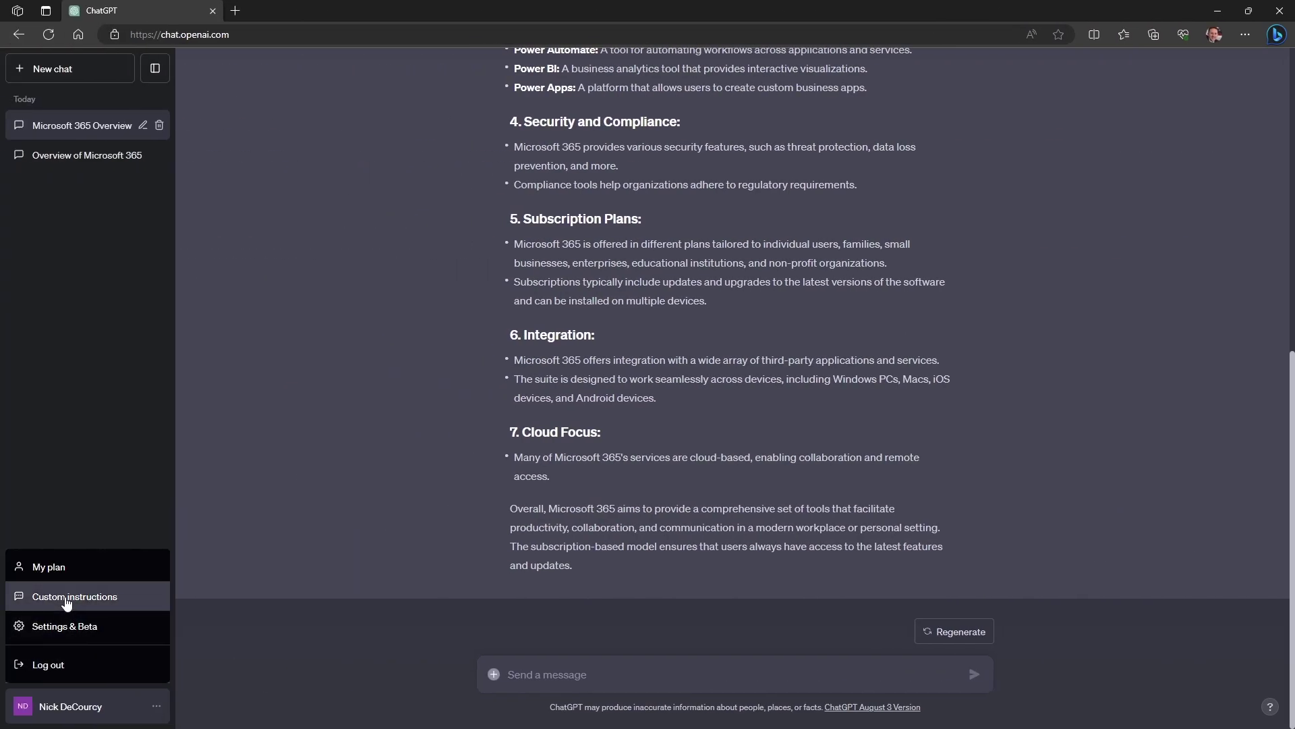
Re-enable custom instructions for new chats and append 'I am a vegetarian.' to the about-you text
{"action": "left_click", "coordinate": [67, 599]}
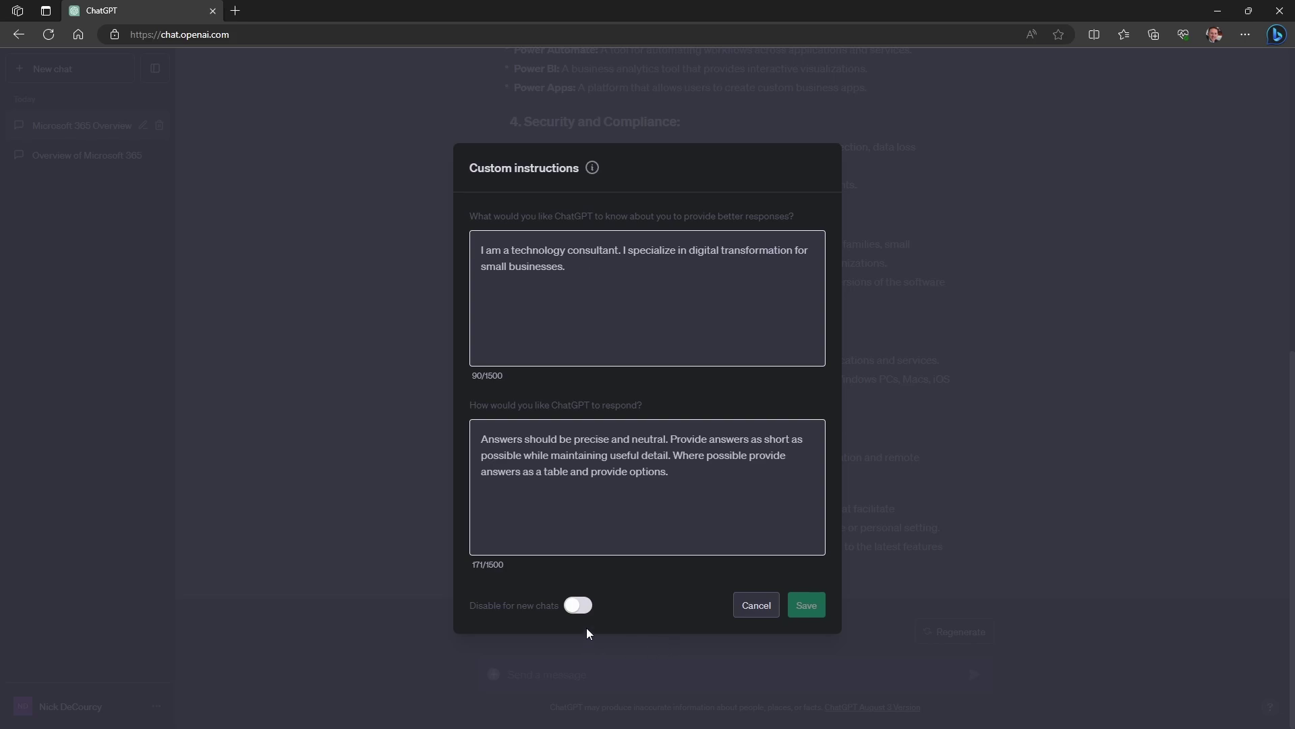
{"action": "left_click", "coordinate": [578, 605]}
{"action": "left_click", "coordinate": [613, 277]}
{"action": "type", "text": "I am a vegetarian."}
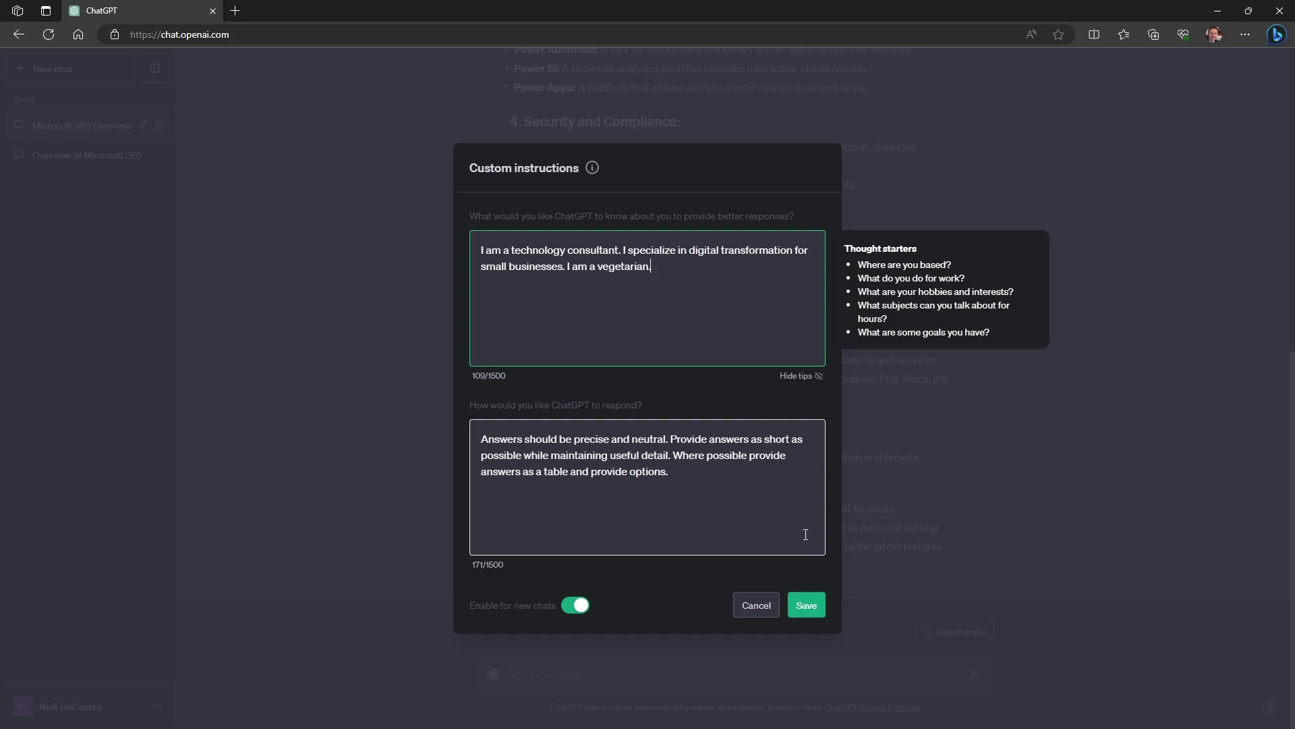
{"action": "left_click", "coordinate": [807, 610]}
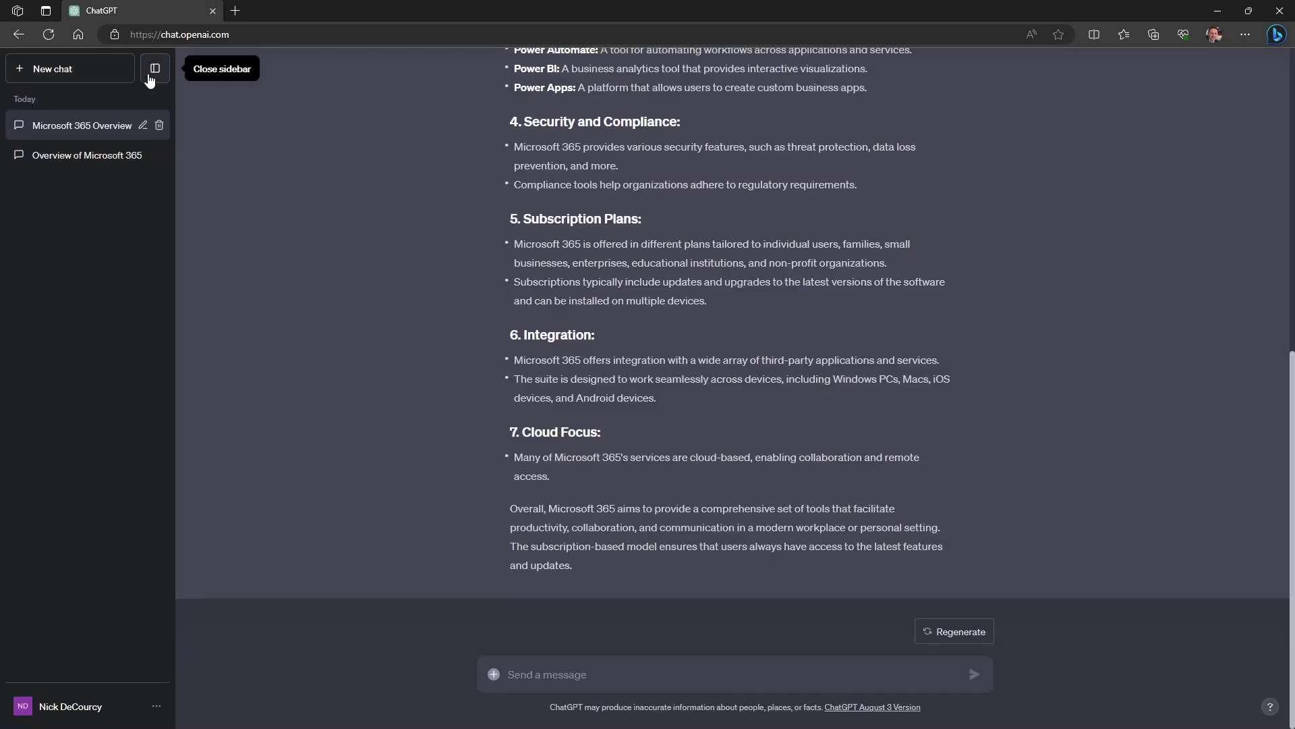
In a new GPT-3.5 chat, ask for dinner party recipes and get a vegetarian dish table
{"action": "left_click", "coordinate": [50, 69]}
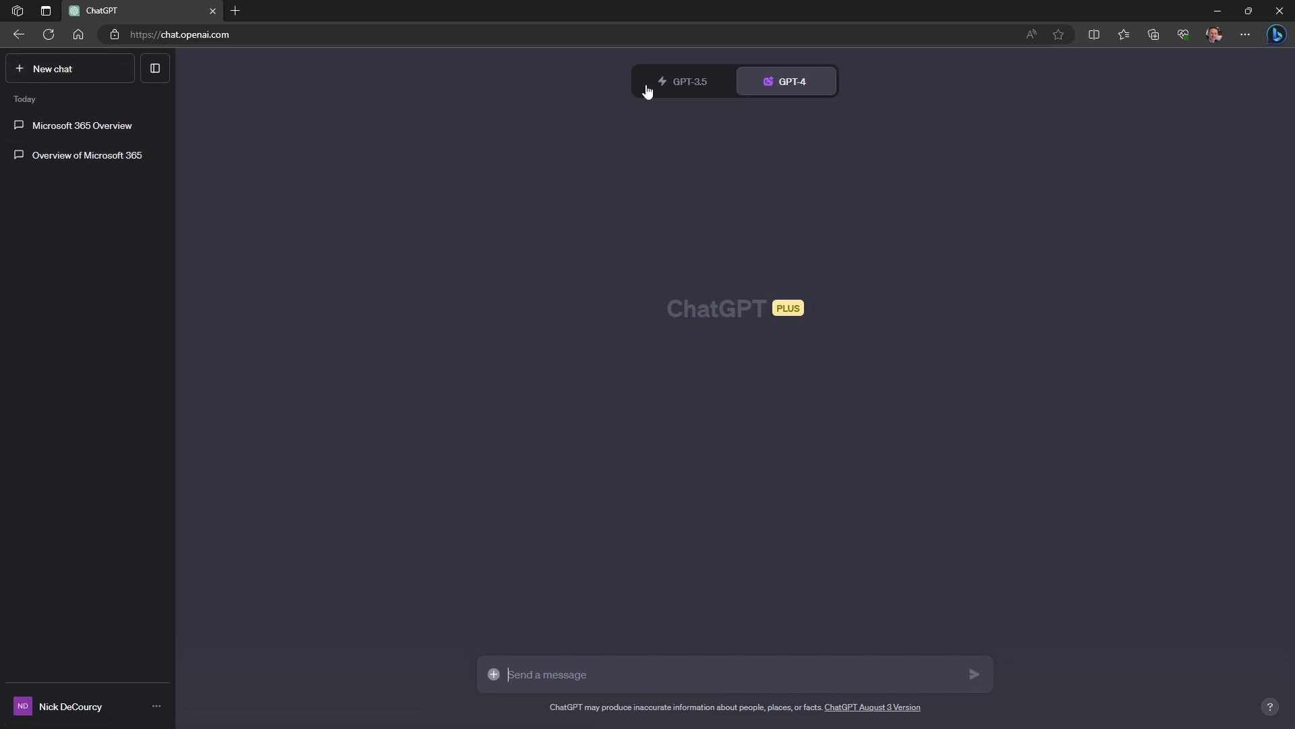
{"action": "left_click", "coordinate": [678, 83]}
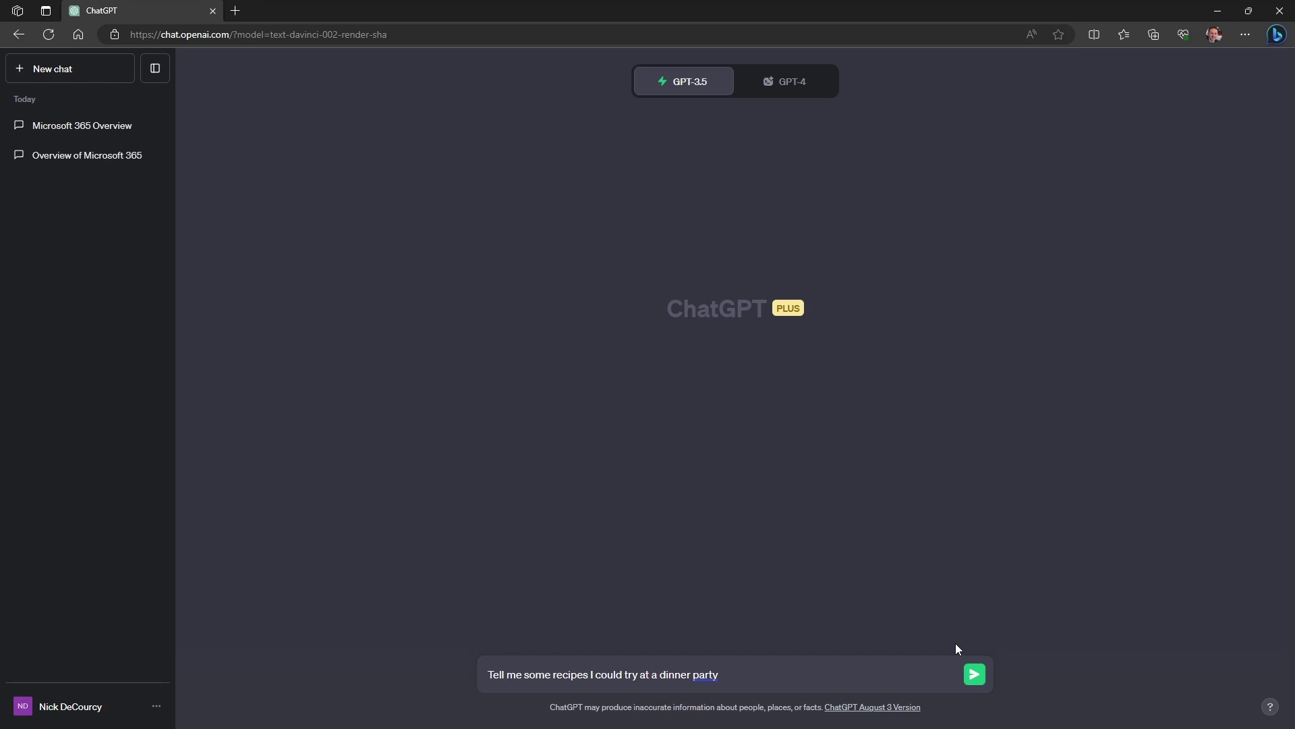
{"action": "left_click", "coordinate": [974, 674]}
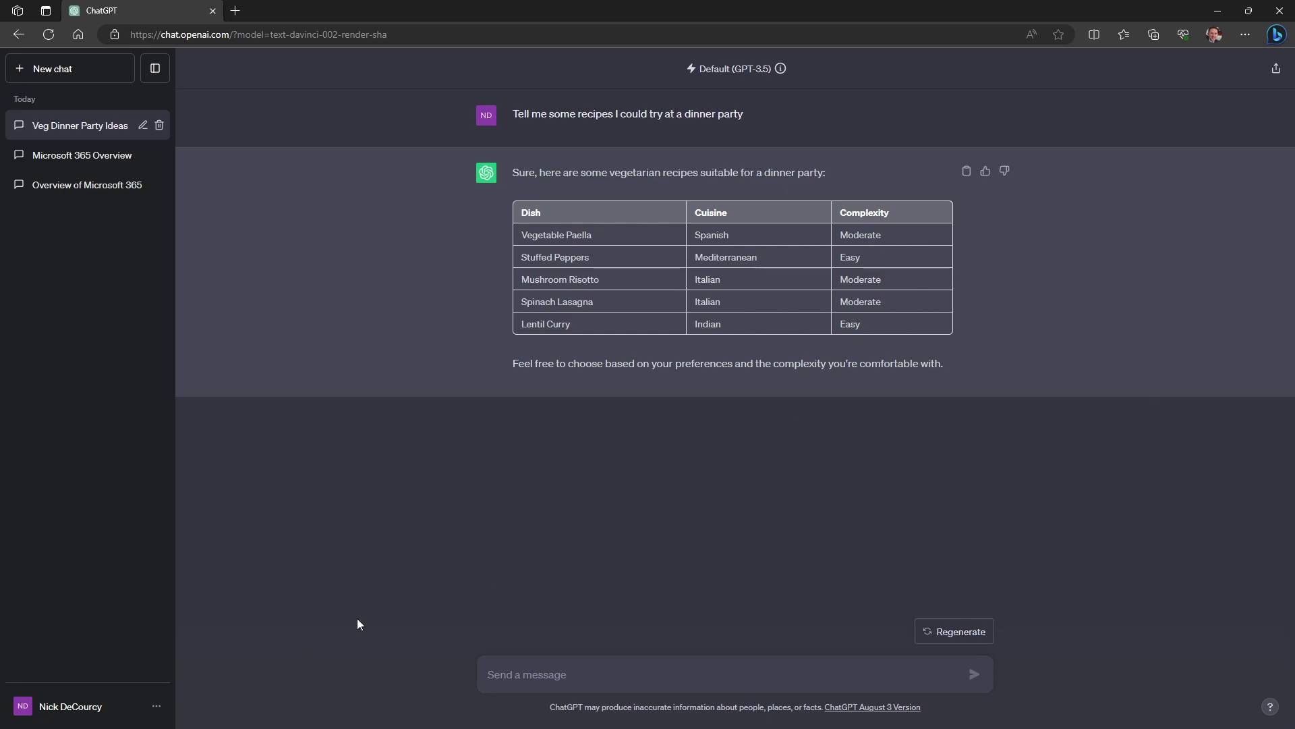
Switch off 'Enable for new chats' in custom instructions and save
{"action": "left_click", "coordinate": [154, 707]}
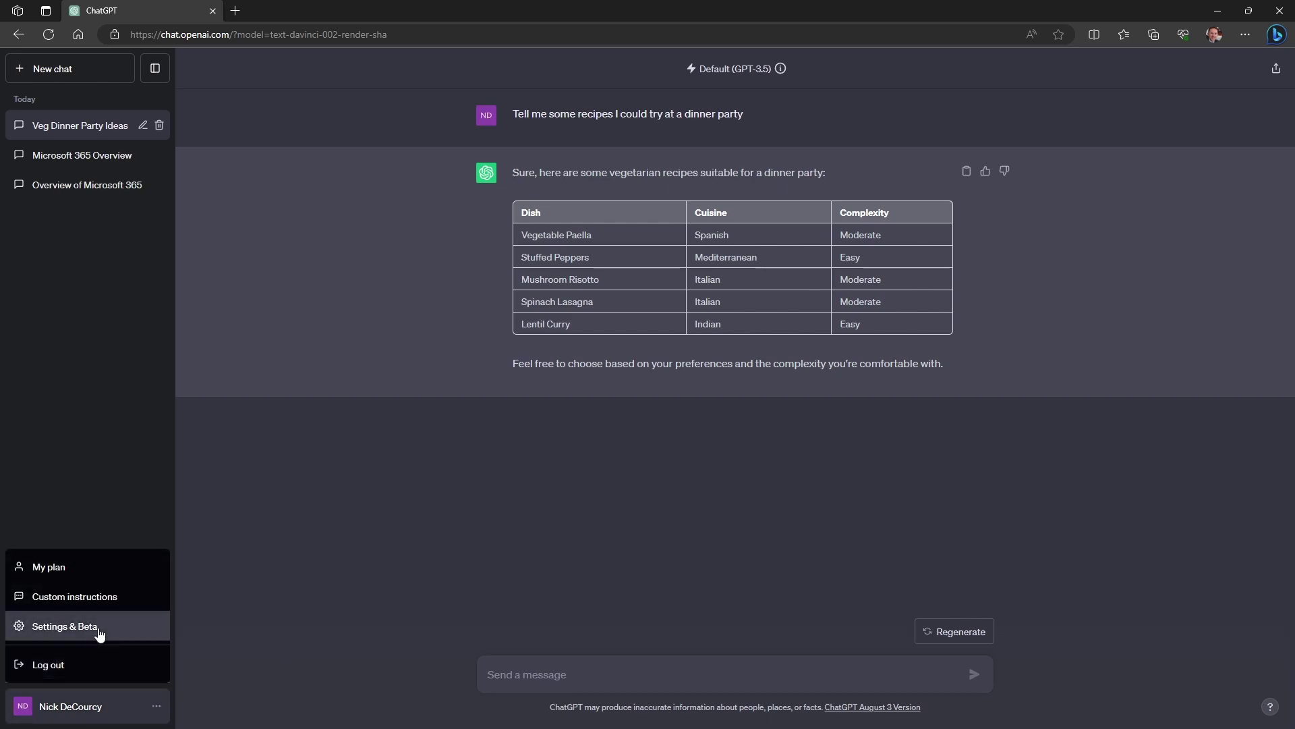
{"action": "left_click", "coordinate": [79, 607]}
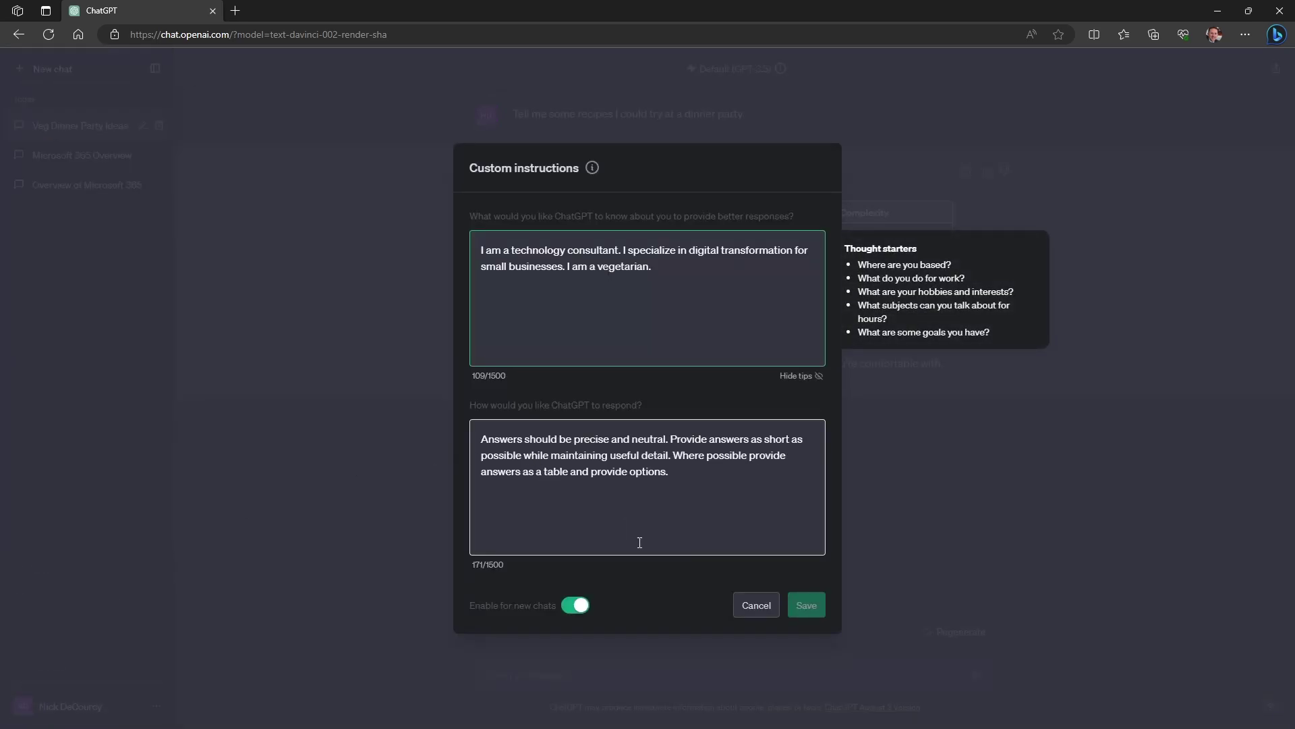
{"action": "left_click", "coordinate": [578, 607]}
{"action": "left_click", "coordinate": [806, 605]}
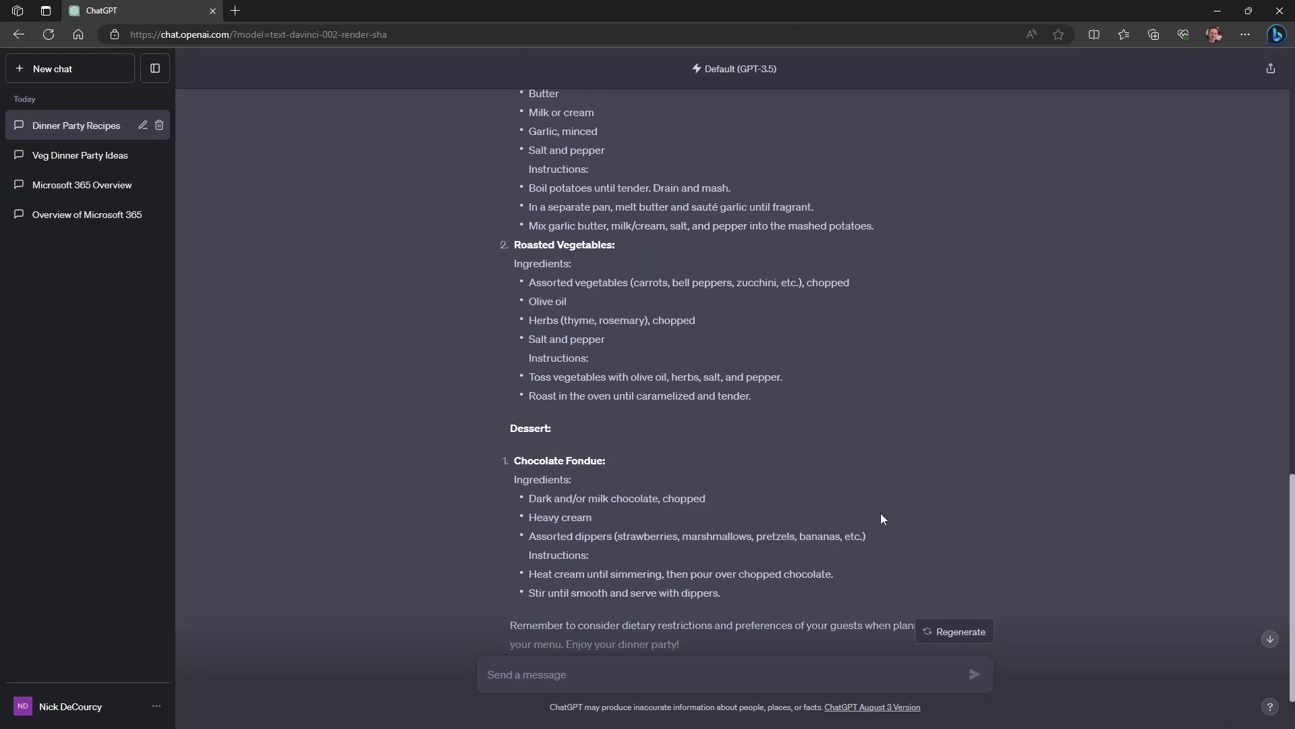
Scroll through the new bulleted dinner party menu with roast chicken and chocolate fondue
{"action": "scroll", "coordinate": [881, 518], "scroll_direction": "up", "scroll_amount": 9}
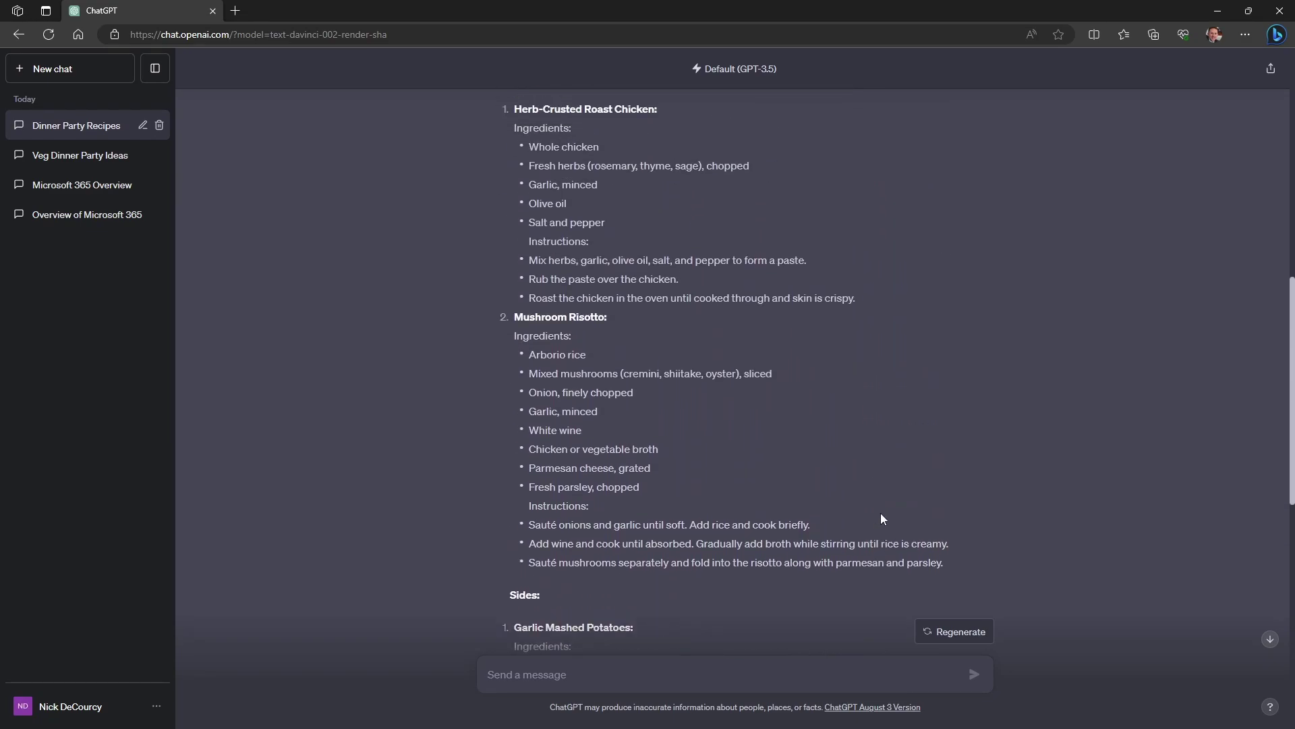
{"action": "scroll", "coordinate": [881, 518], "scroll_direction": "up", "scroll_amount": 2}
{"action": "scroll", "coordinate": [881, 518], "scroll_direction": "down", "scroll_amount": 1}
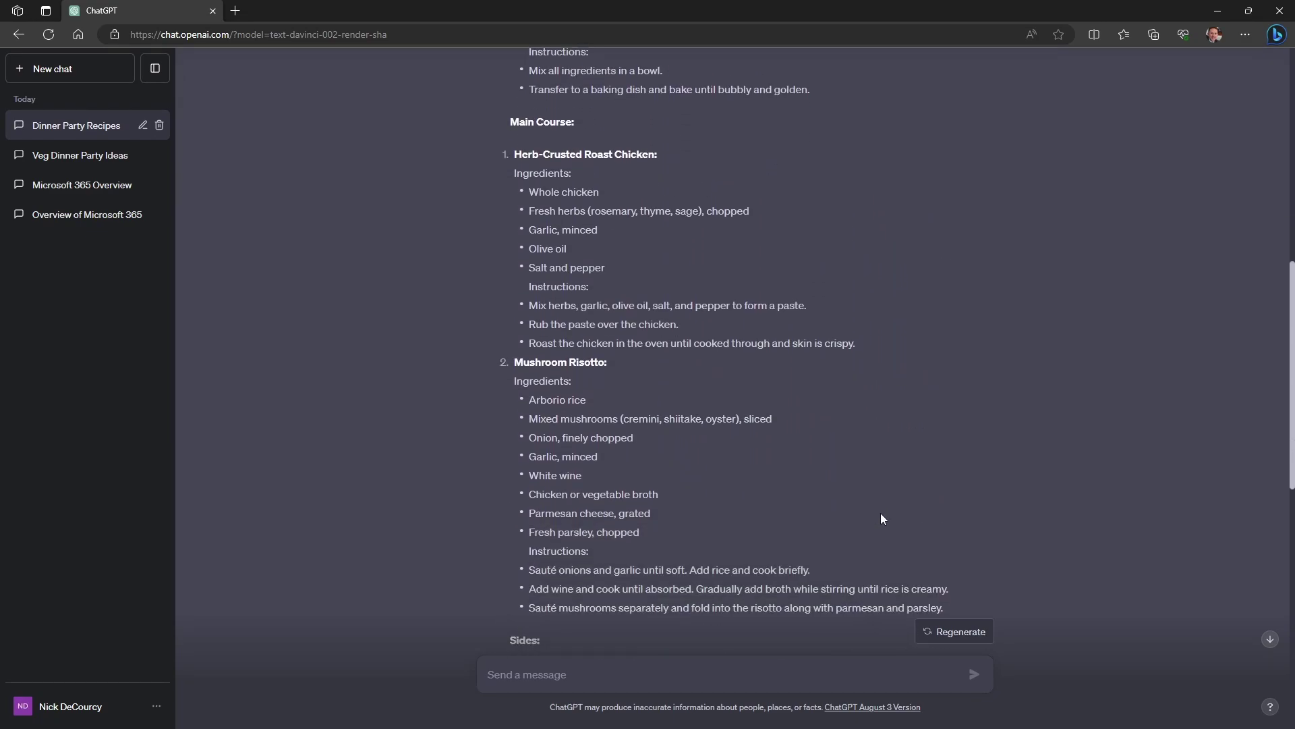
{"action": "scroll", "coordinate": [881, 517], "scroll_direction": "down", "scroll_amount": 3}
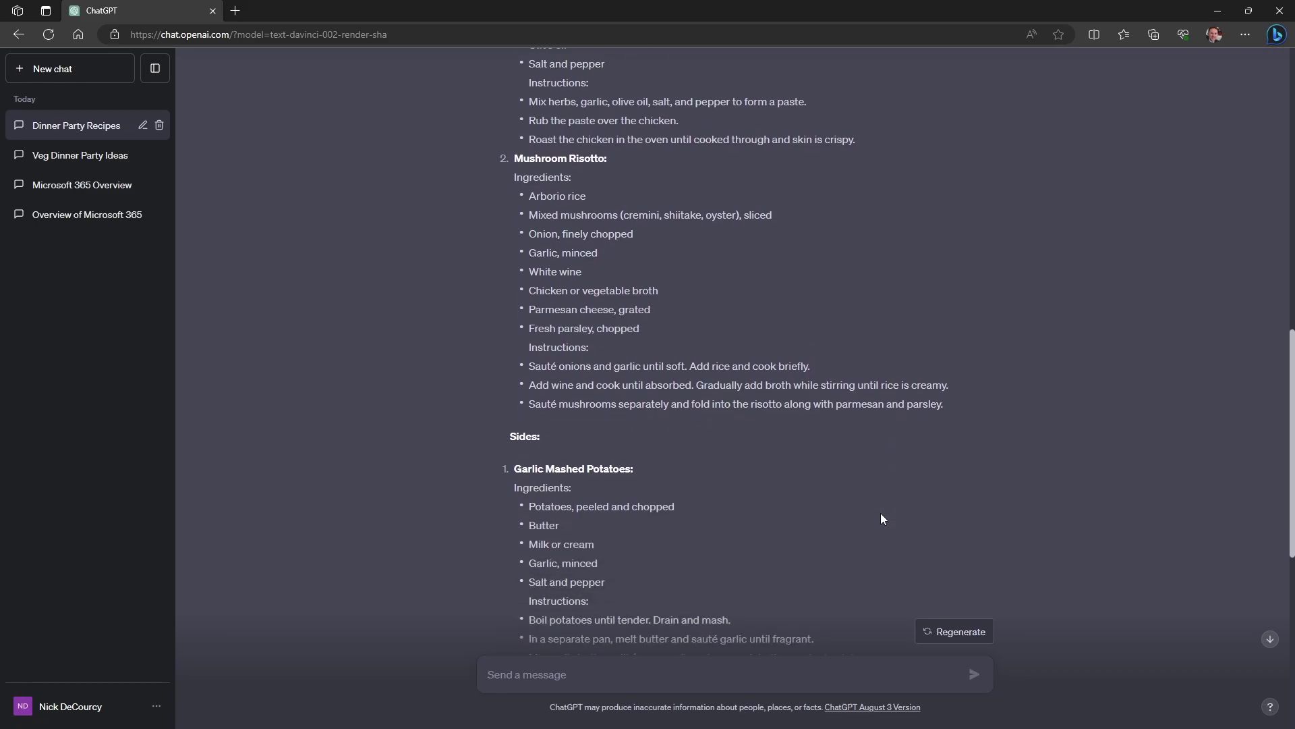
{"action": "scroll", "coordinate": [881, 519], "scroll_direction": "up", "scroll_amount": 11}
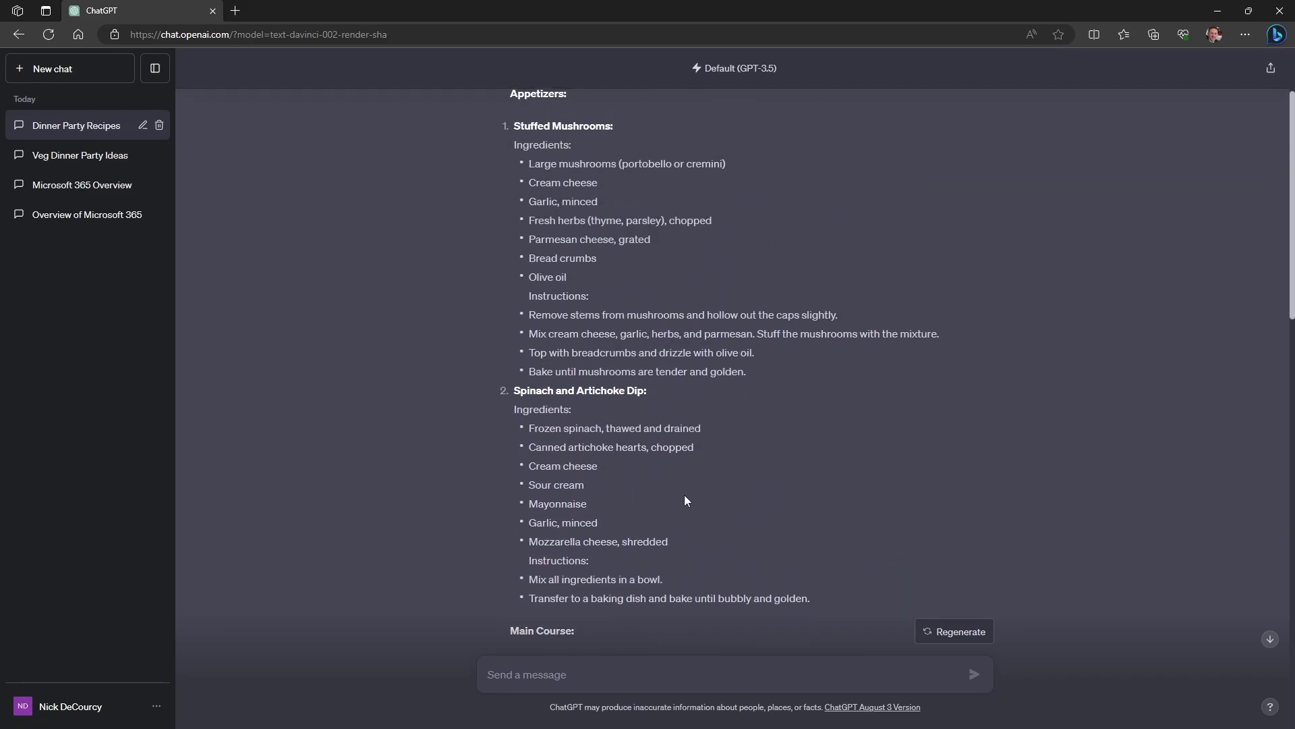
{"action": "scroll", "coordinate": [684, 495], "scroll_direction": "down", "scroll_amount": 6}
{"action": "scroll", "coordinate": [617, 340], "scroll_direction": "down", "scroll_amount": 8}
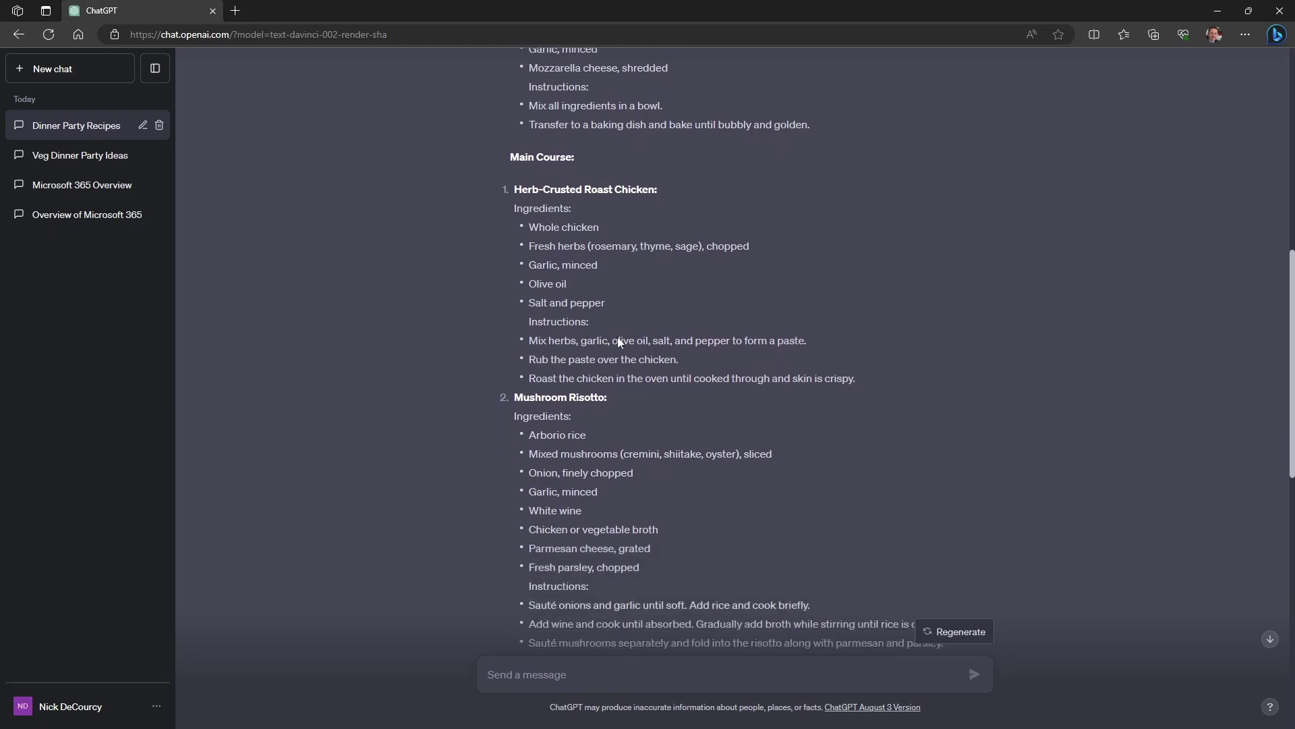
{"action": "scroll", "coordinate": [644, 350], "scroll_direction": "down", "scroll_amount": 5}
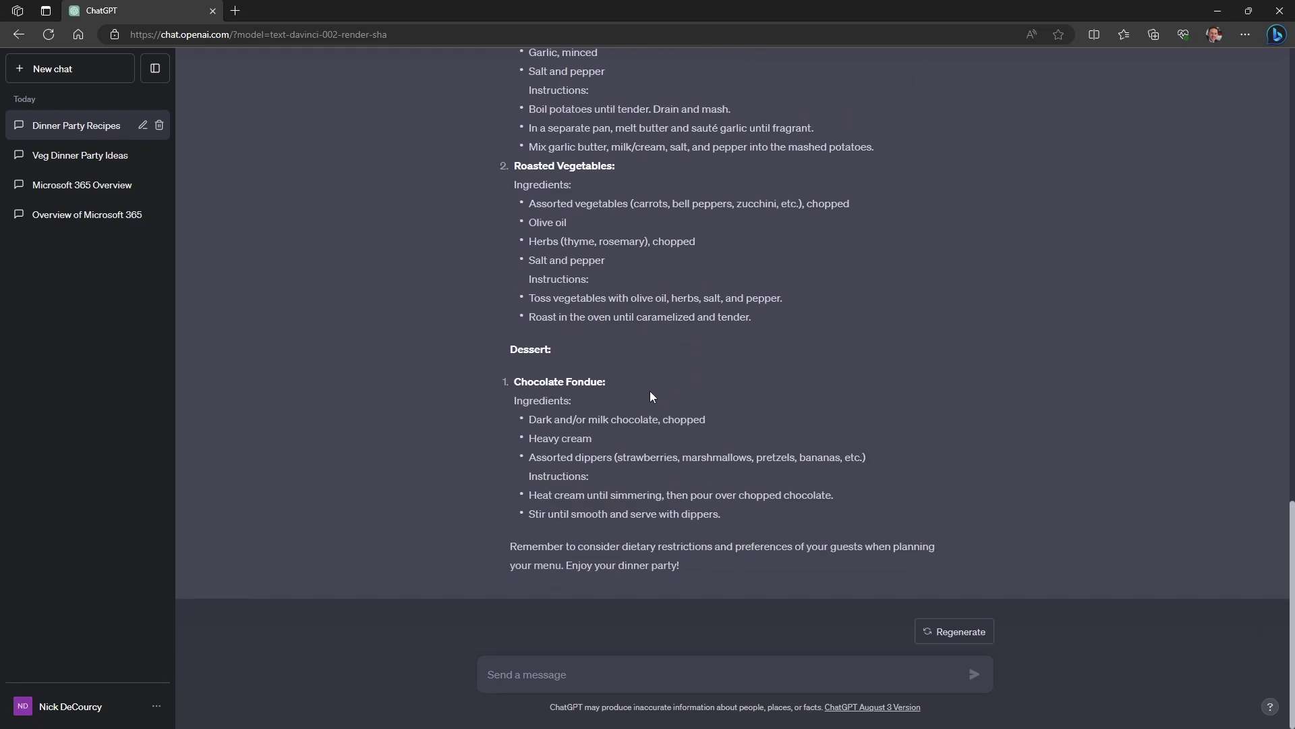